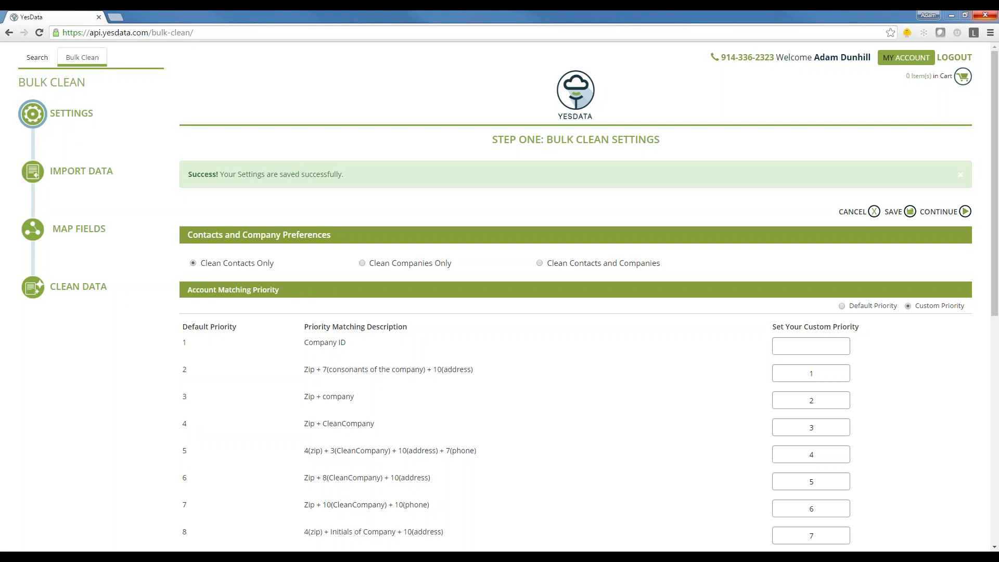
- Switch to the History-27-05-2016 file in Excel and examine its column headers from Profile URL through Twitter 1
{"action": "left_click_drag", "start_coordinate": [998, 11], "coordinate": [311, 14]}
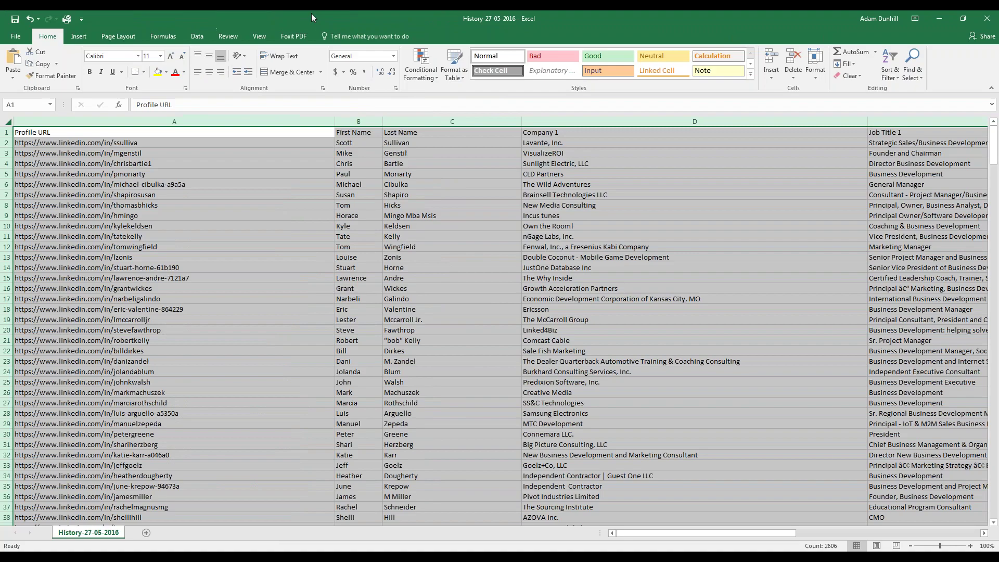
{"action": "left_click", "coordinate": [41, 133]}
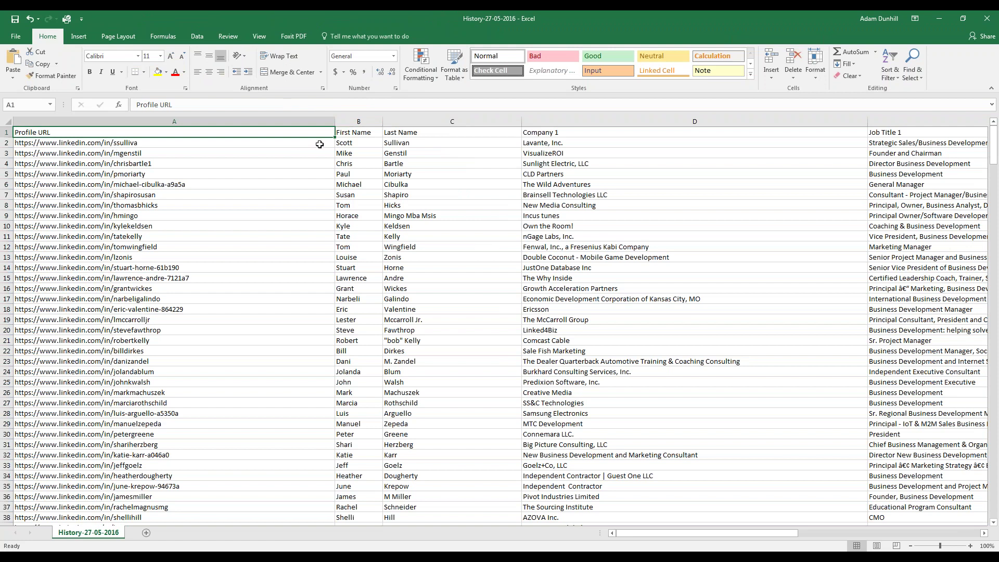
{"action": "key", "text": "Right"}
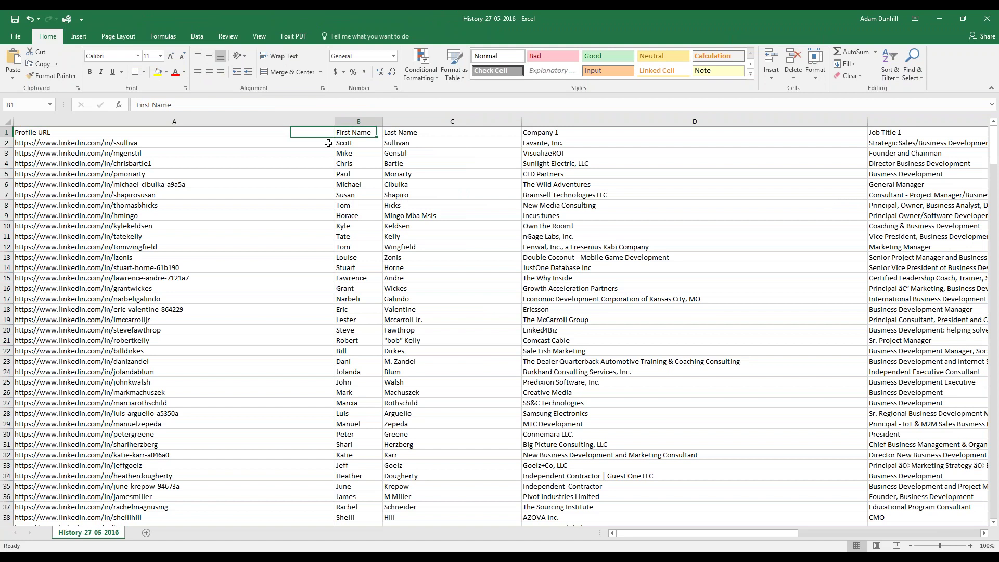
{"action": "key", "text": "Right"}
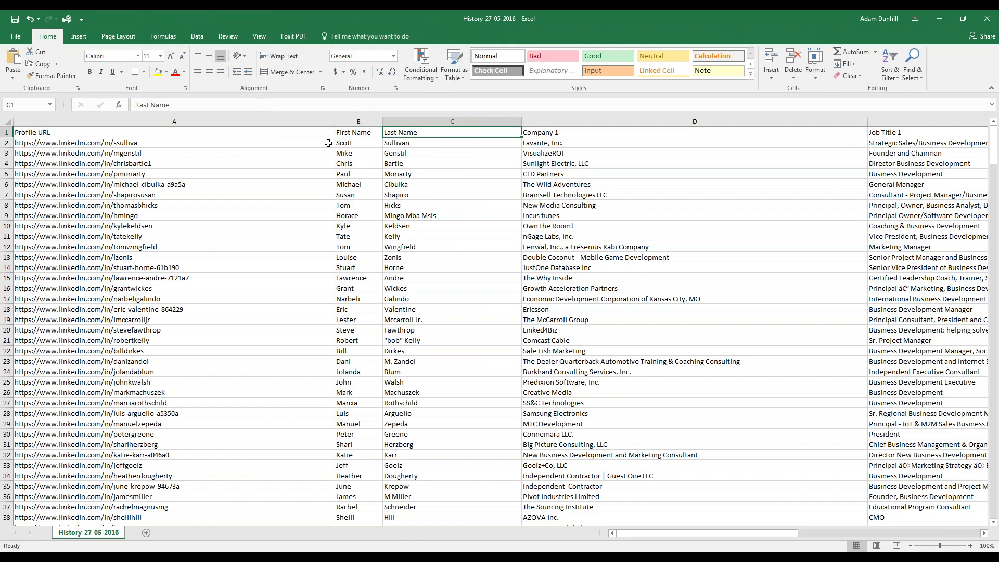
{"action": "key", "text": "Right"}
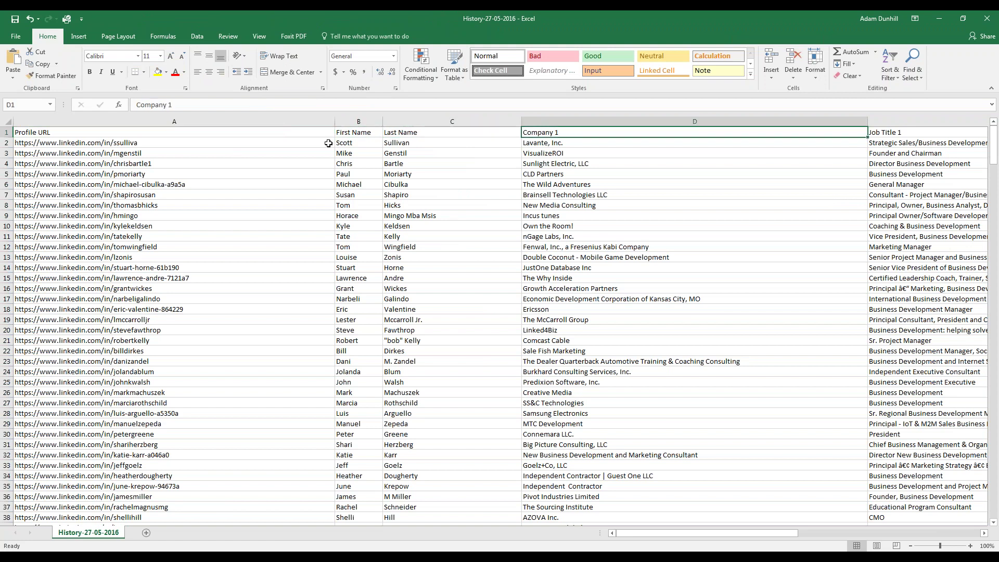
{"action": "key", "text": "Right"}
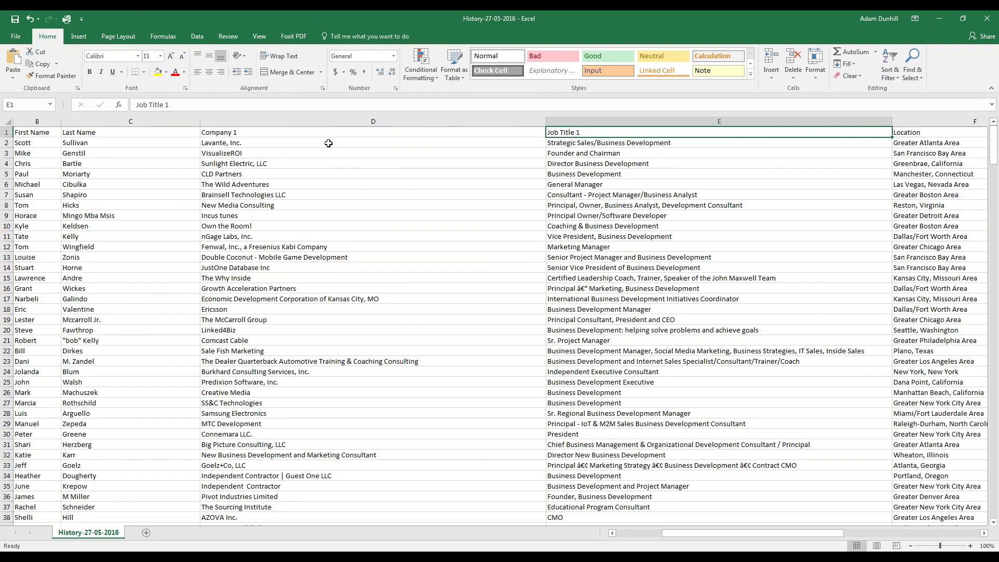
{"action": "key", "text": "Right"}
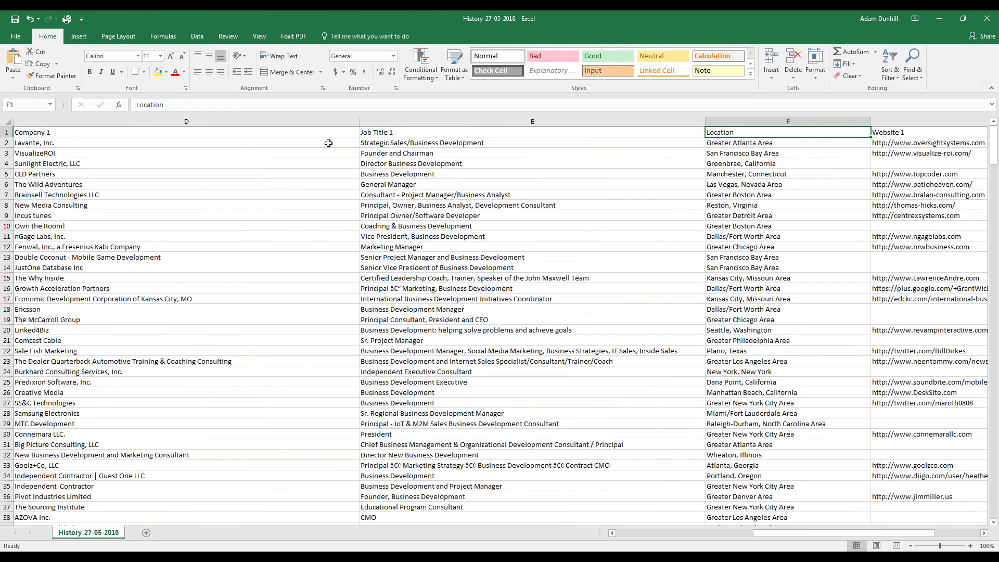
{"action": "key", "text": "Down"}
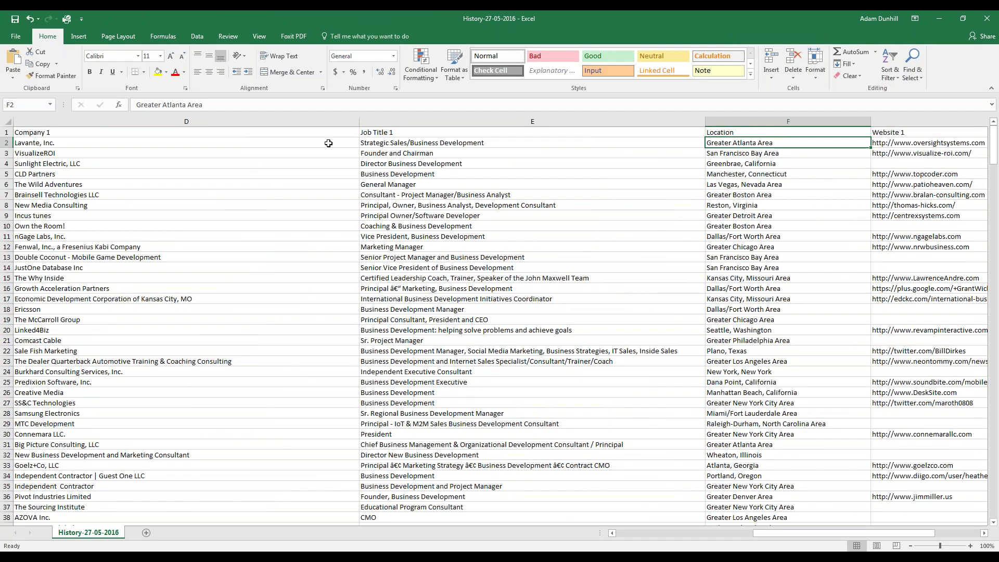
{"action": "key", "text": "Up"}
{"action": "key", "text": "Down"}
{"action": "key", "text": "Down"}
{"action": "key", "text": "Up"}
{"action": "key", "text": "Up"}
{"action": "key", "text": "Right"}
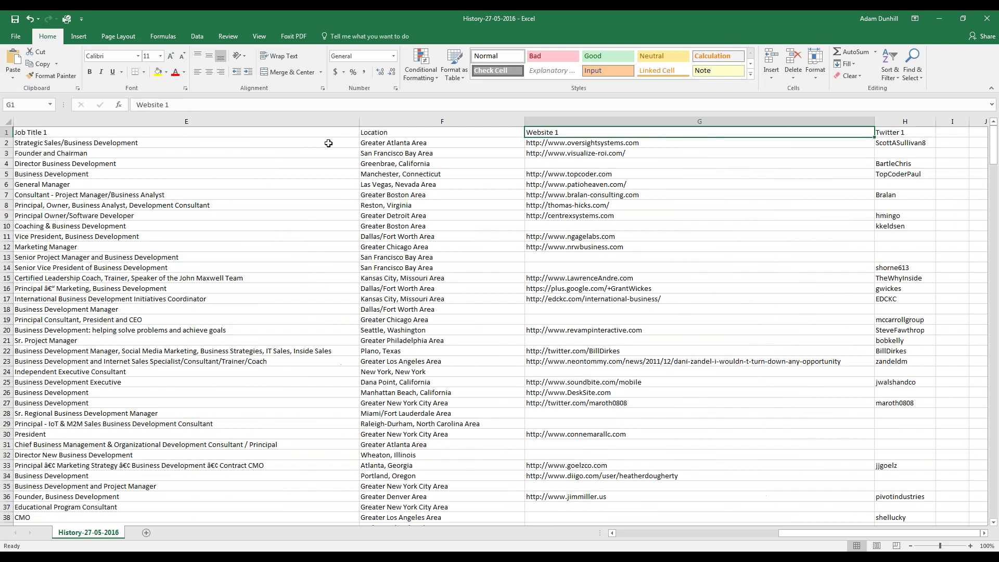
{"action": "key", "text": "Right"}
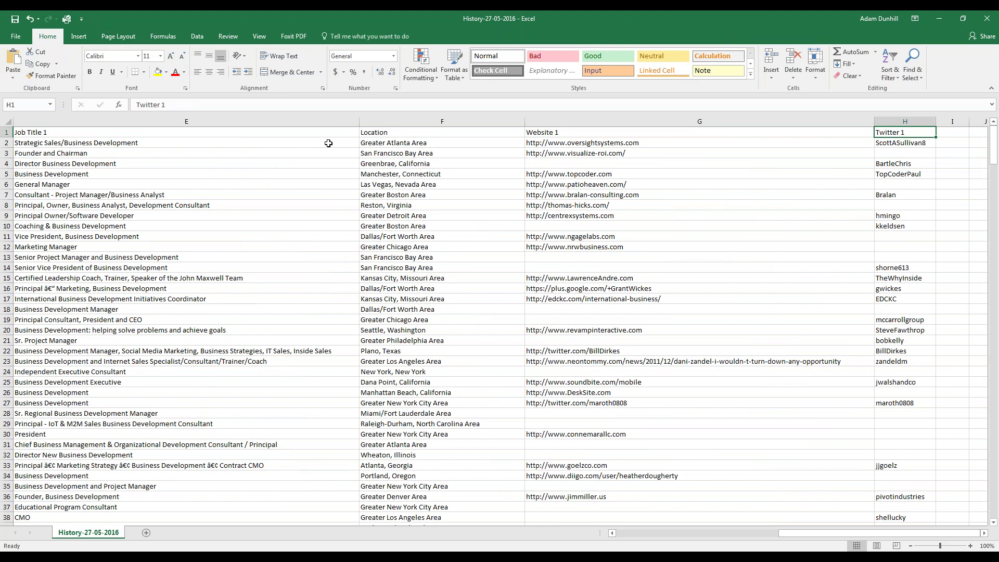
{"action": "key", "text": "Right"}
{"action": "key", "text": "Right"}
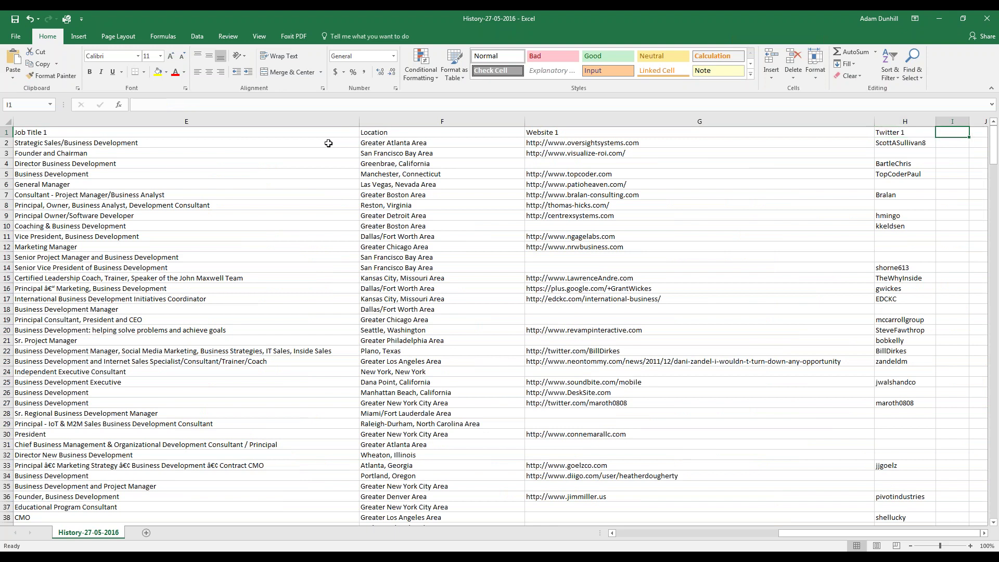
- Return to cell A1 and close the History-27-05-2016 file without saving changes
{"action": "key", "text": "Left"}
{"action": "key", "text": "Left"}
{"action": "key", "text": "Left"}
{"action": "key", "text": "Left"}
{"action": "key", "text": "Left"}
{"action": "key", "text": "Left"}
{"action": "key", "text": "Left"}
{"action": "key", "text": "Left"}
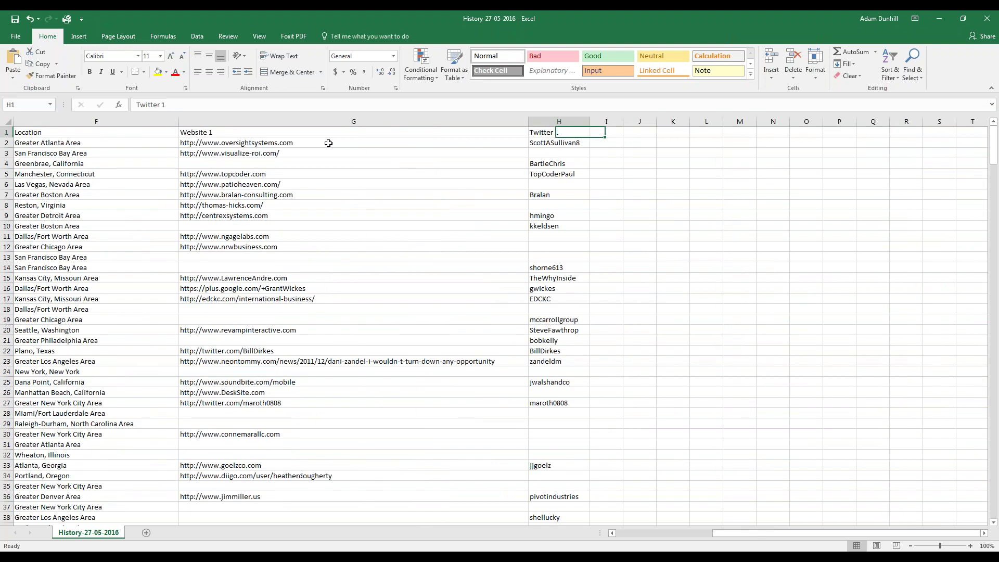
{"action": "key", "text": "Left"}
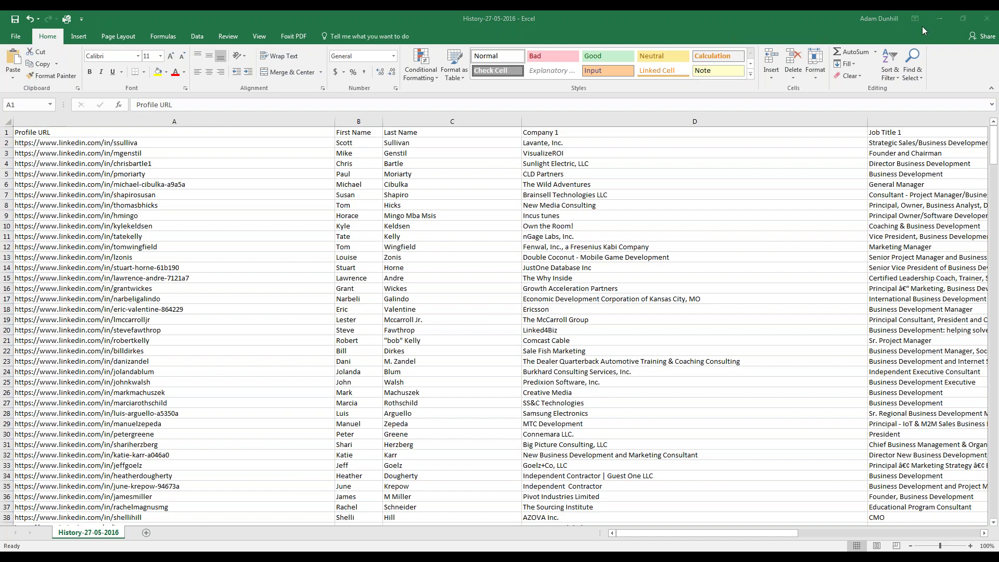
{"action": "left_click", "coordinate": [987, 18]}
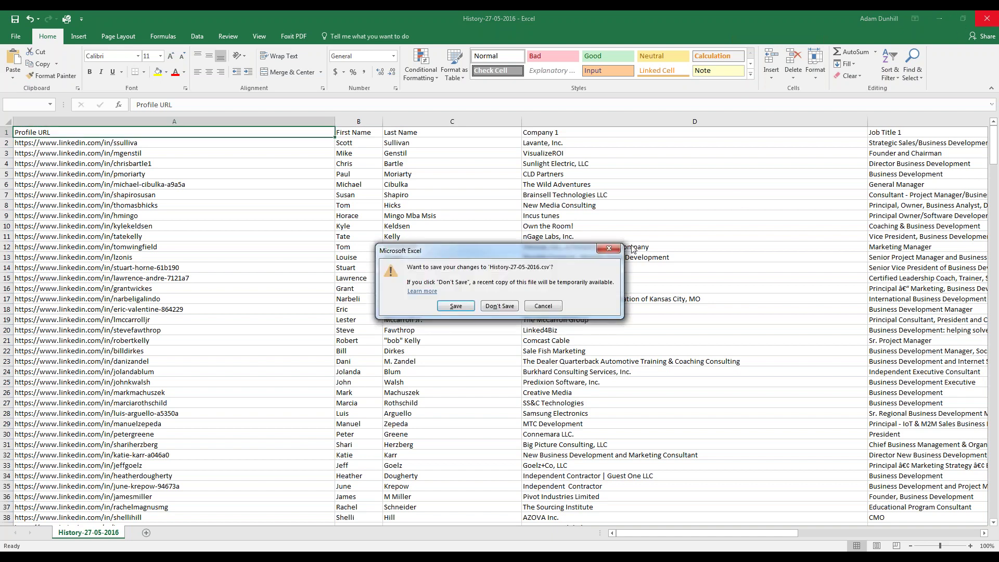
{"action": "left_click", "coordinate": [500, 306]}
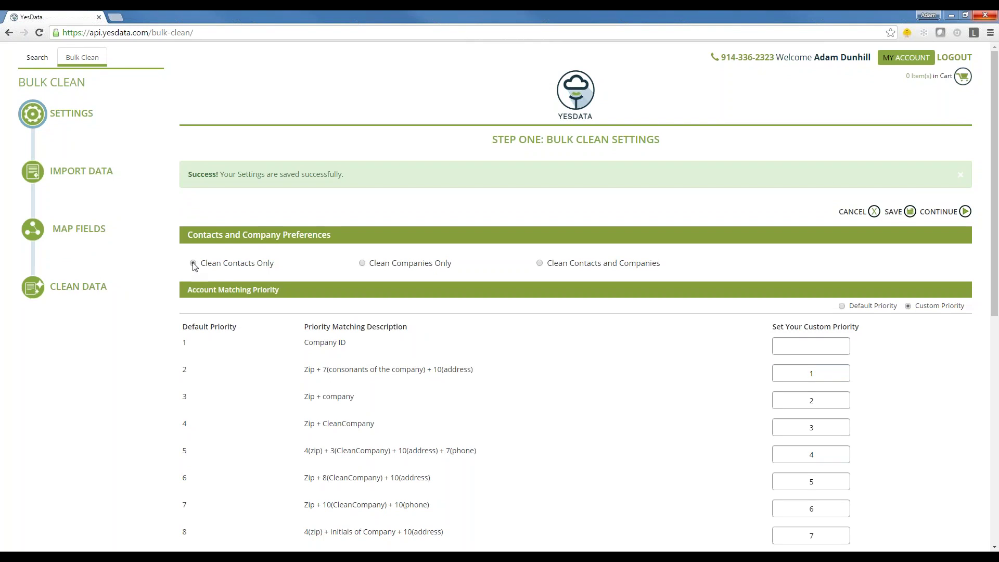
- Switch Contact Matching Priority to Custom Priority and set LinkedIn Profile URL to priority 1
{"action": "scroll", "coordinate": [170, 270], "scroll_direction": "down", "scroll_amount": 3}
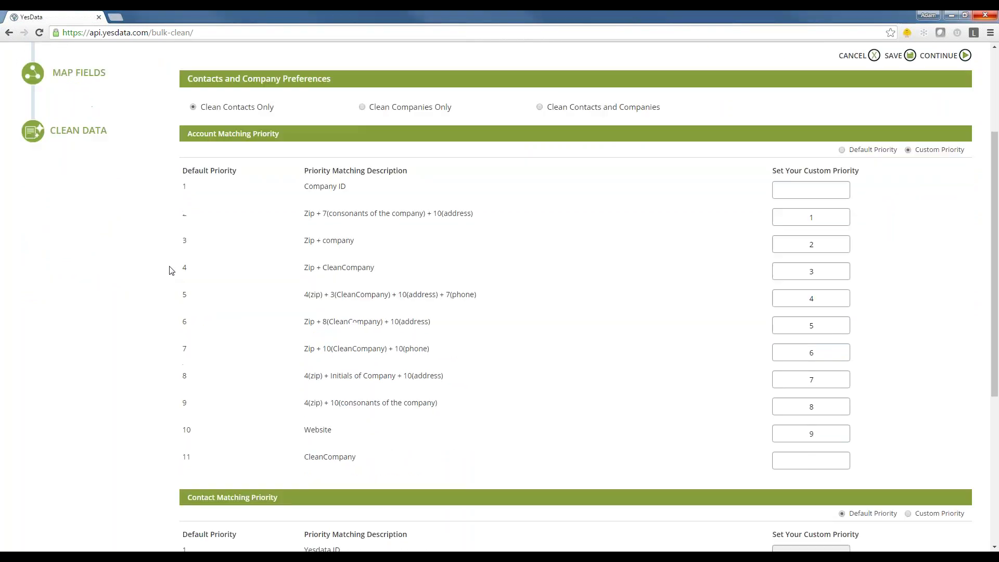
{"action": "scroll", "coordinate": [169, 270], "scroll_direction": "down", "scroll_amount": 3}
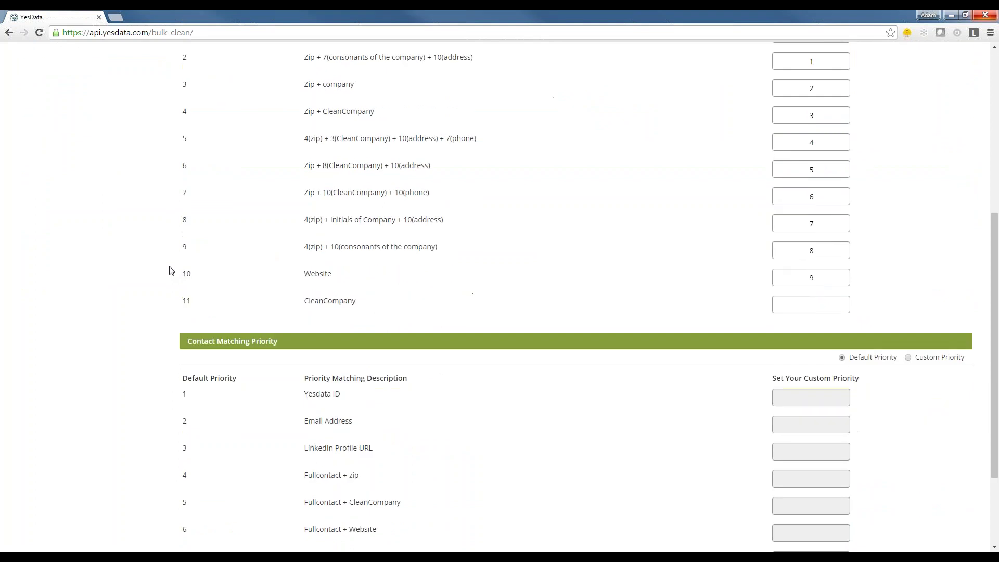
{"action": "scroll", "coordinate": [169, 270], "scroll_direction": "down", "scroll_amount": 1}
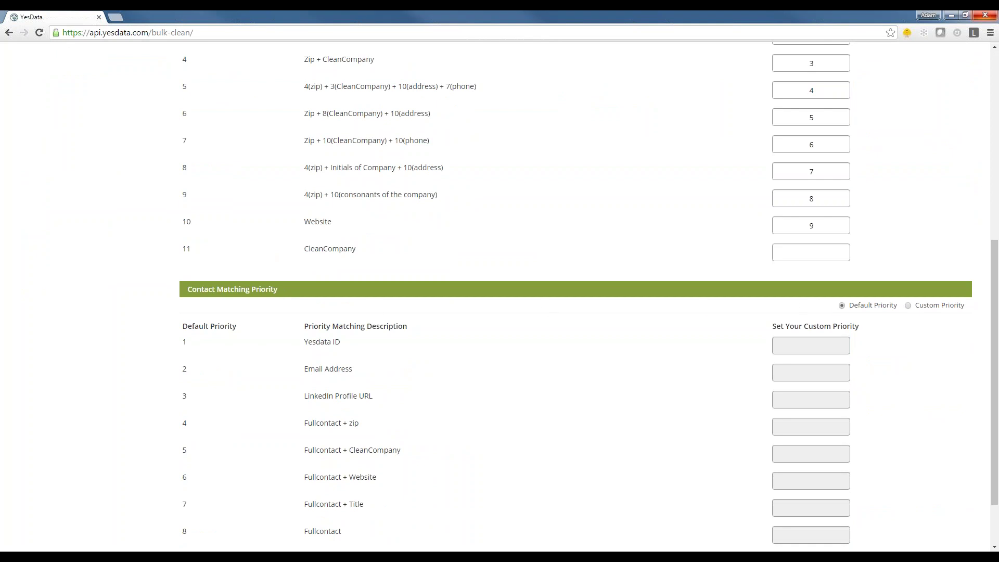
{"action": "scroll", "coordinate": [572, 328], "scroll_direction": "down", "scroll_amount": 1}
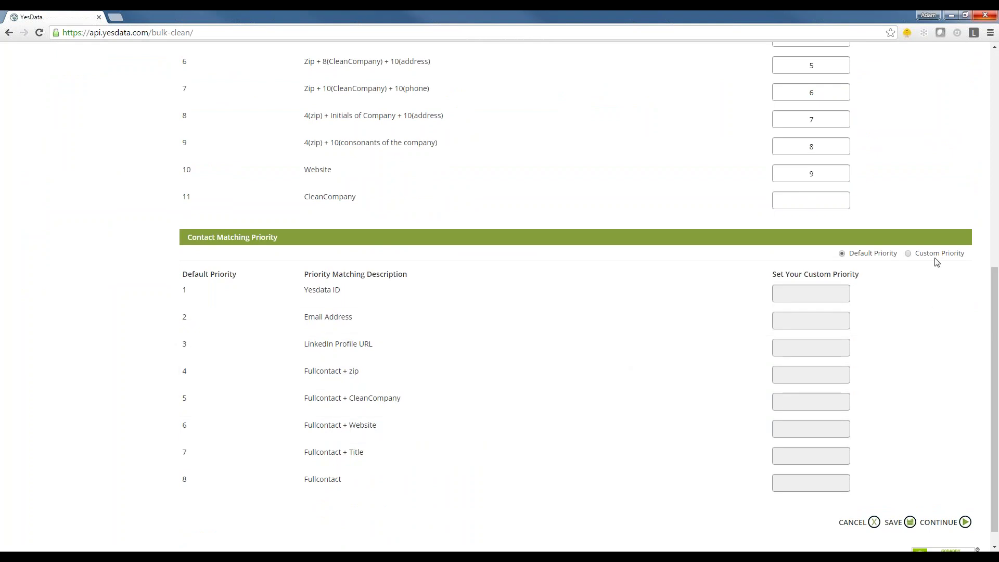
{"action": "left_click", "coordinate": [908, 254]}
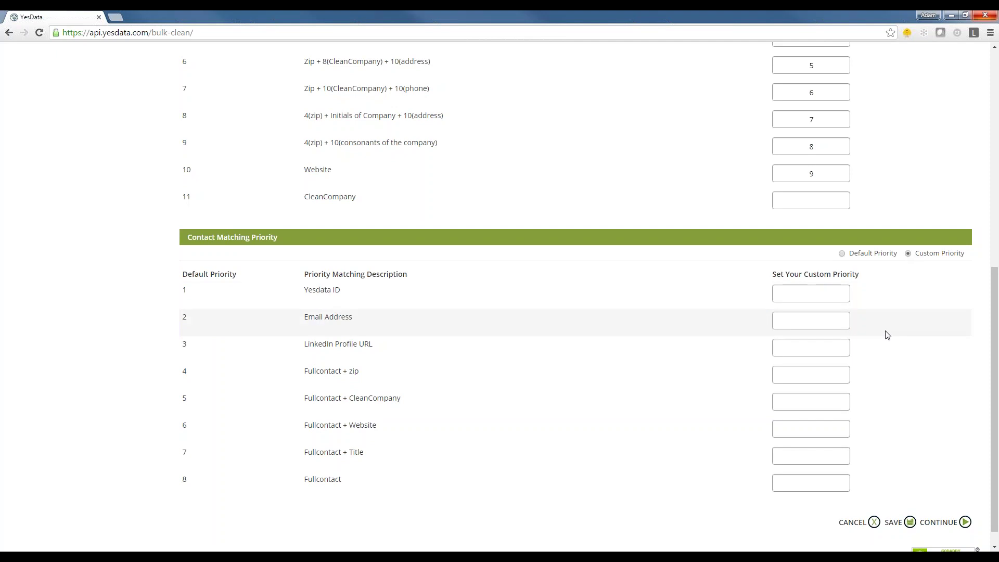
{"action": "left_click", "coordinate": [795, 349]}
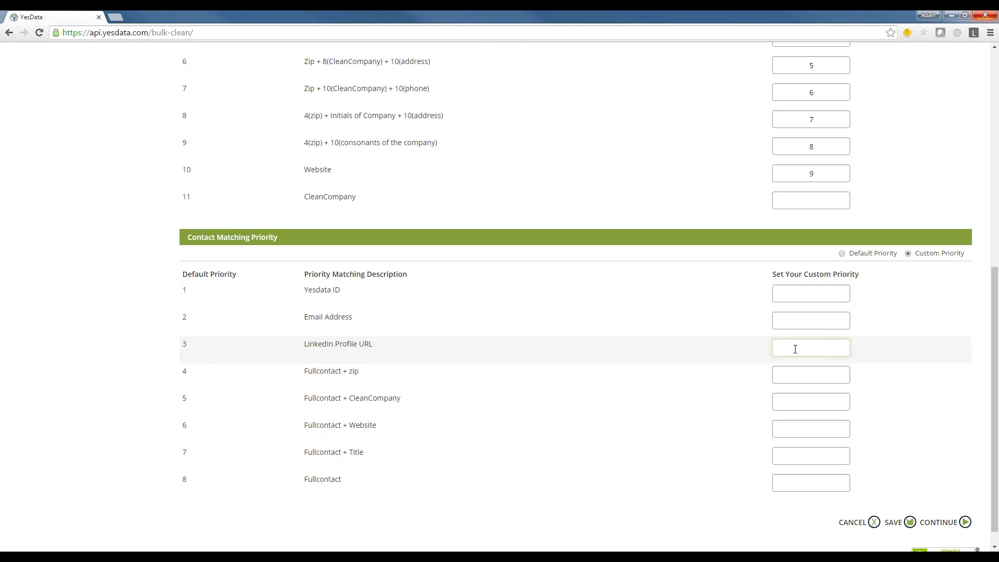
{"action": "type", "text": "1"}
{"action": "key", "text": "Escape"}
- Set the custom contact priority of Fullcontact + CleanCompany to 2 and Fullcontact + Website to 3
{"action": "key", "text": "Tab"}
{"action": "key", "text": "Tab"}
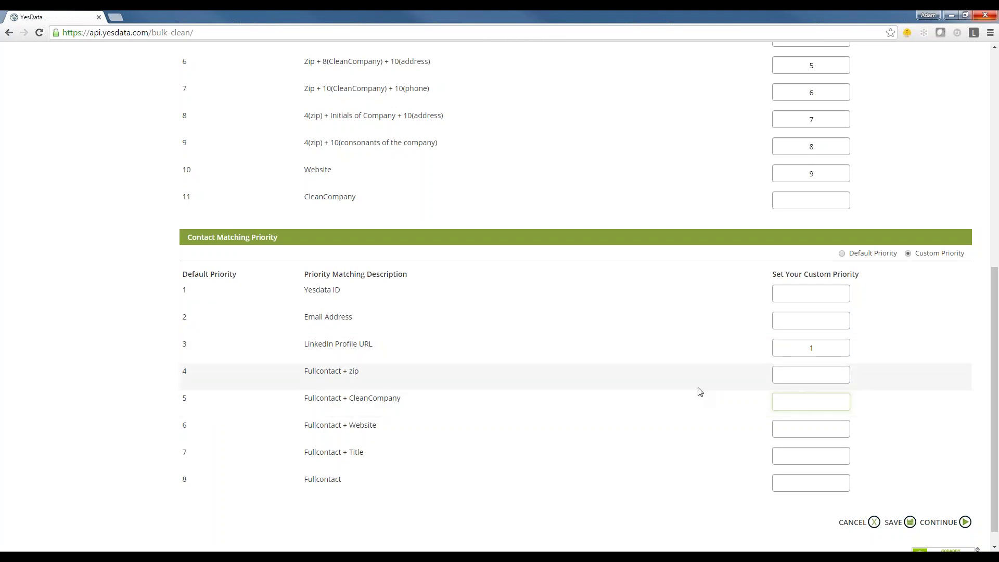
{"action": "type", "text": "2"}
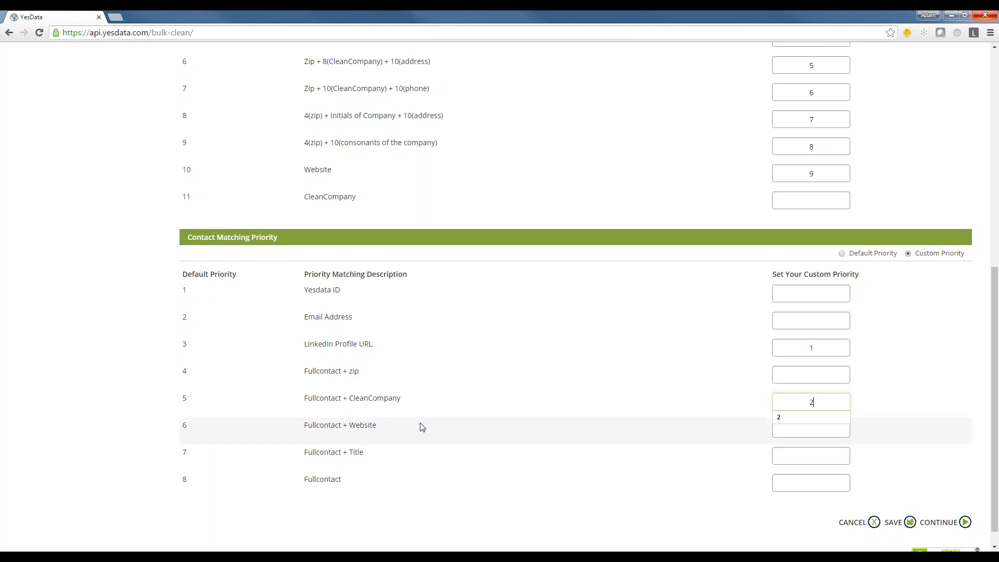
{"action": "left_click", "coordinate": [811, 429]}
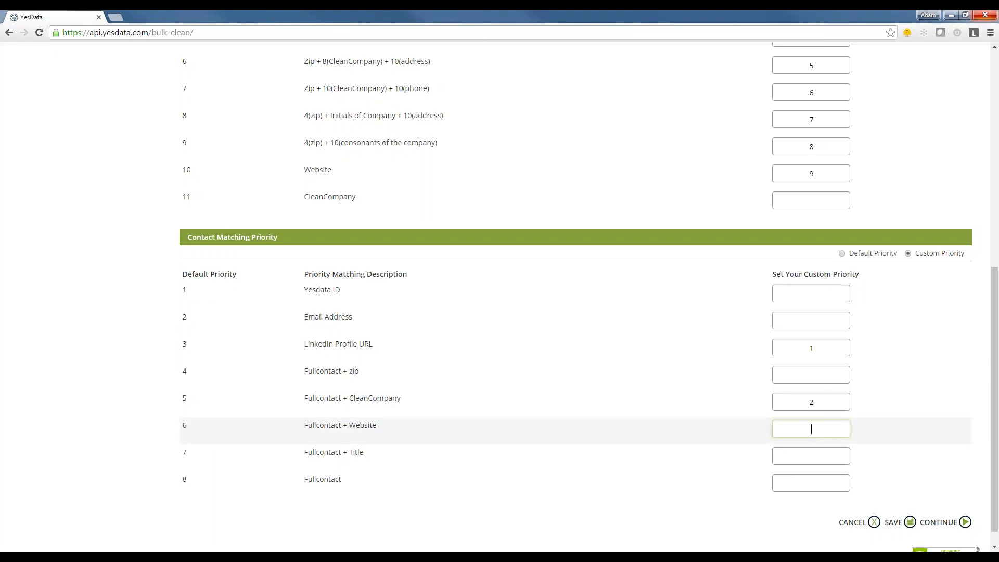
{"action": "type", "text": "3"}
- Set the custom contact priority of Fullcontact + Title to 4 and save the bulk clean settings
{"action": "left_click", "coordinate": [814, 457]}
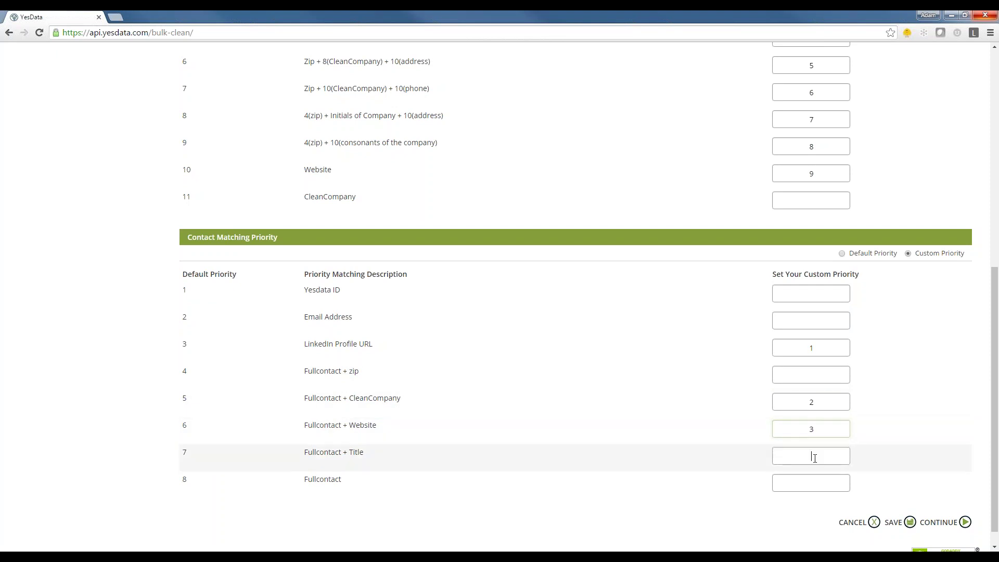
{"action": "key", "text": "Return"}
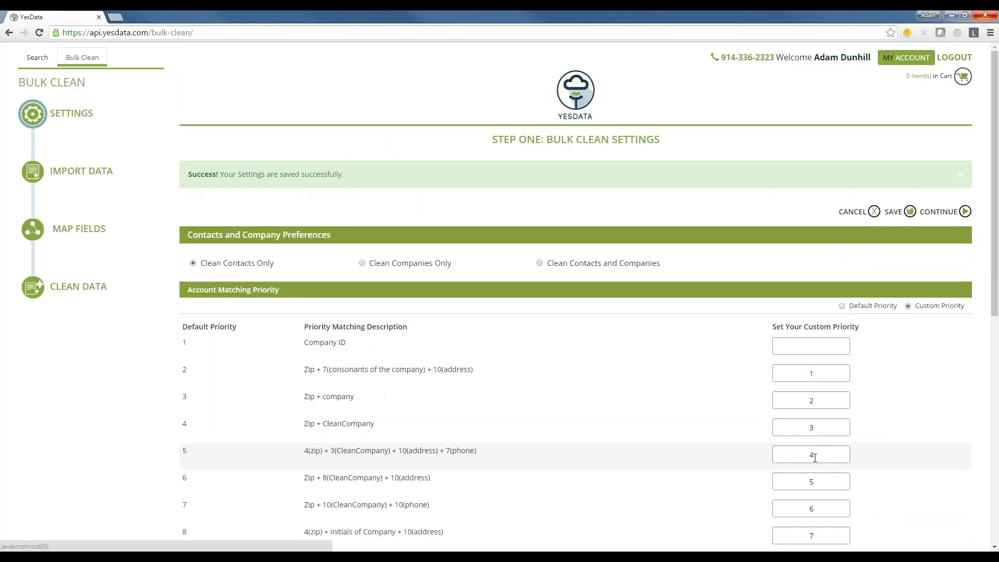
{"action": "scroll", "coordinate": [893, 427], "scroll_direction": "down", "scroll_amount": 8}
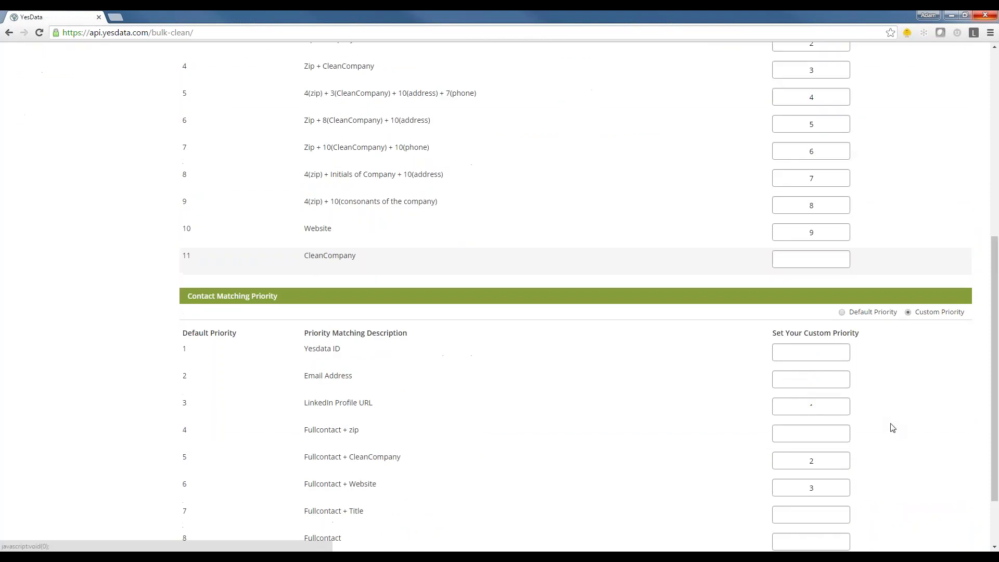
{"action": "left_click", "coordinate": [822, 435]}
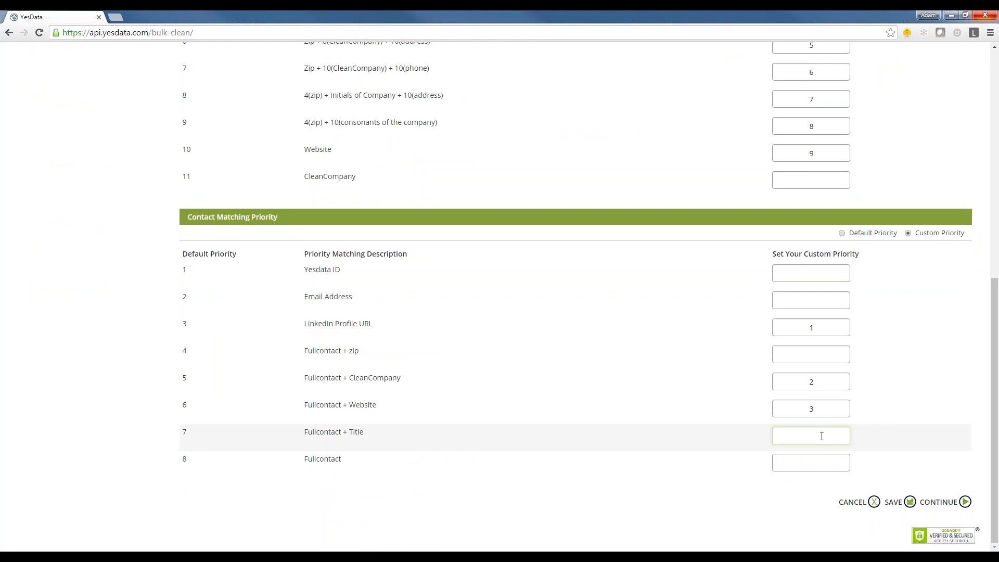
{"action": "type", "text": "4"}
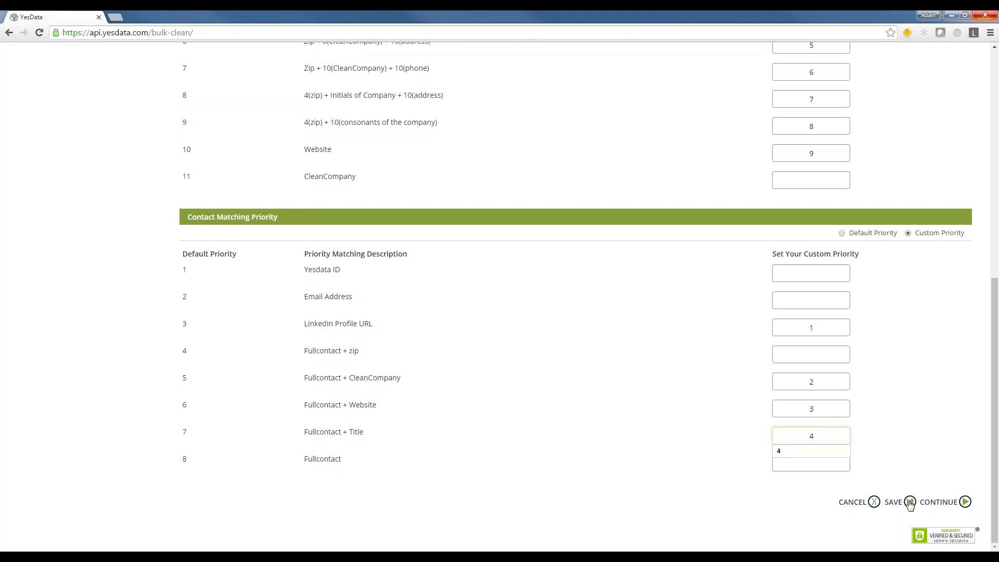
{"action": "left_click", "coordinate": [909, 502]}
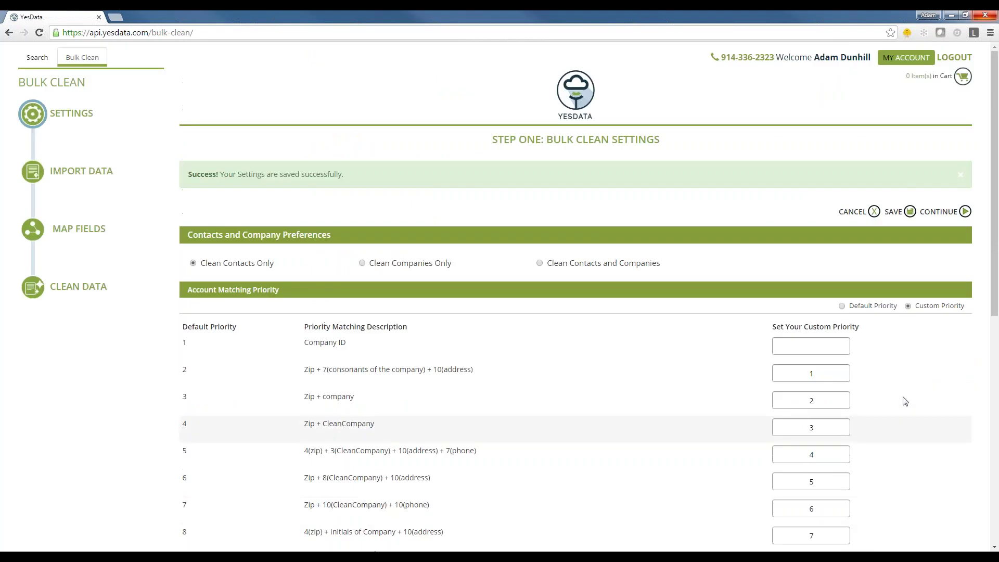
- Continue to the data import stage and upload the History-27-05-2016.csv file
{"action": "left_click", "coordinate": [963, 211]}
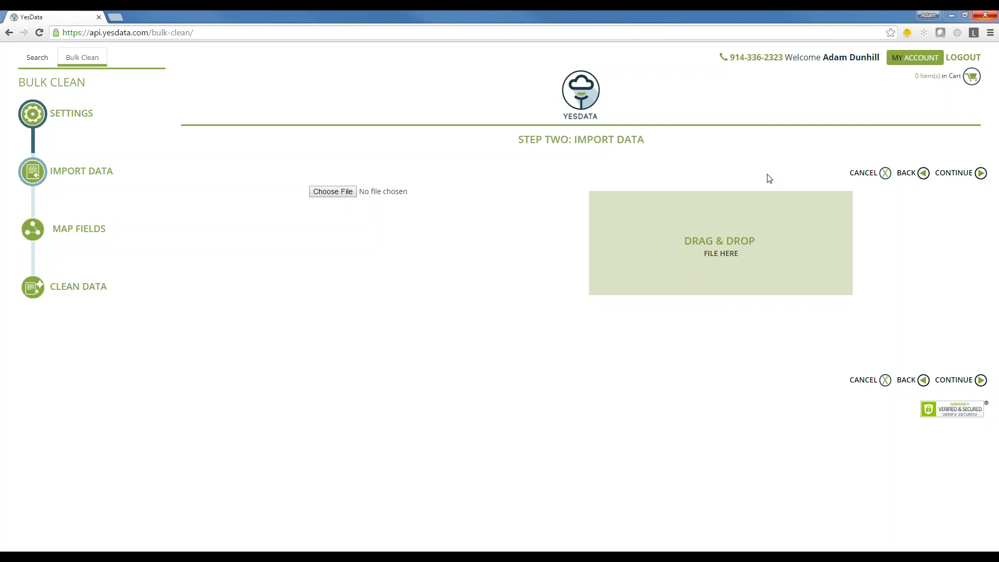
{"action": "left_click_drag", "start_coordinate": [997, 15], "coordinate": [179, 16]}
{"action": "left_click_drag", "start_coordinate": [232, 94], "coordinate": [719, 241]}
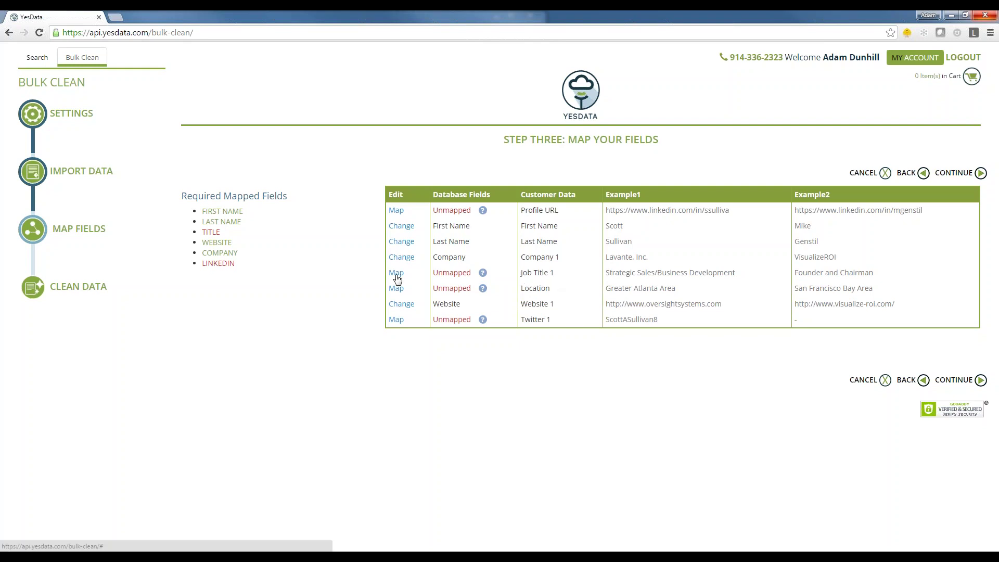
- Map the Job Title 1 column to the Title database field
{"action": "left_click", "coordinate": [396, 273]}
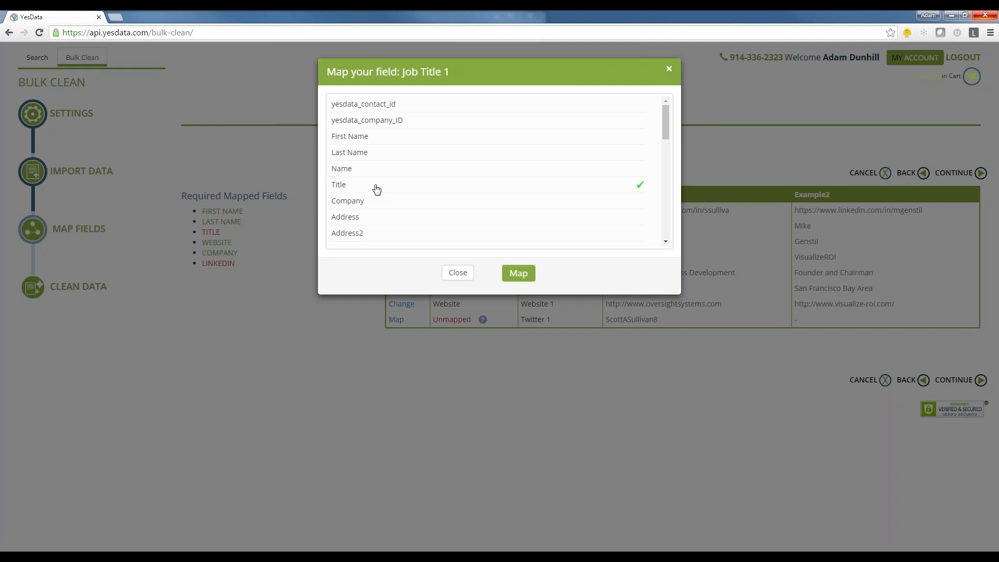
{"action": "left_click", "coordinate": [517, 274]}
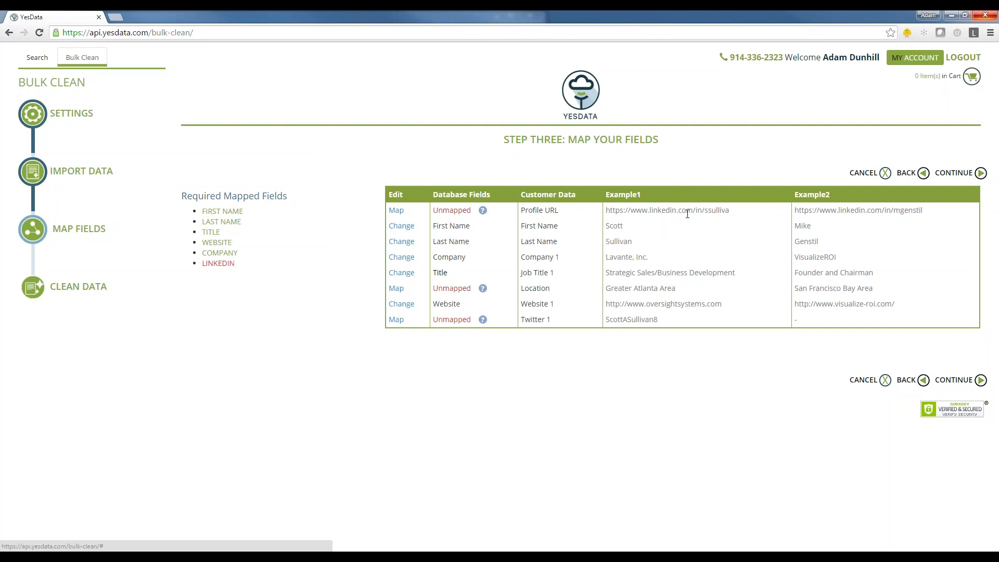
- Map the Profile URL column to the LinkedIn database field
{"action": "left_click", "coordinate": [397, 212]}
{"action": "scroll", "coordinate": [388, 199], "scroll_direction": "down", "scroll_amount": 4}
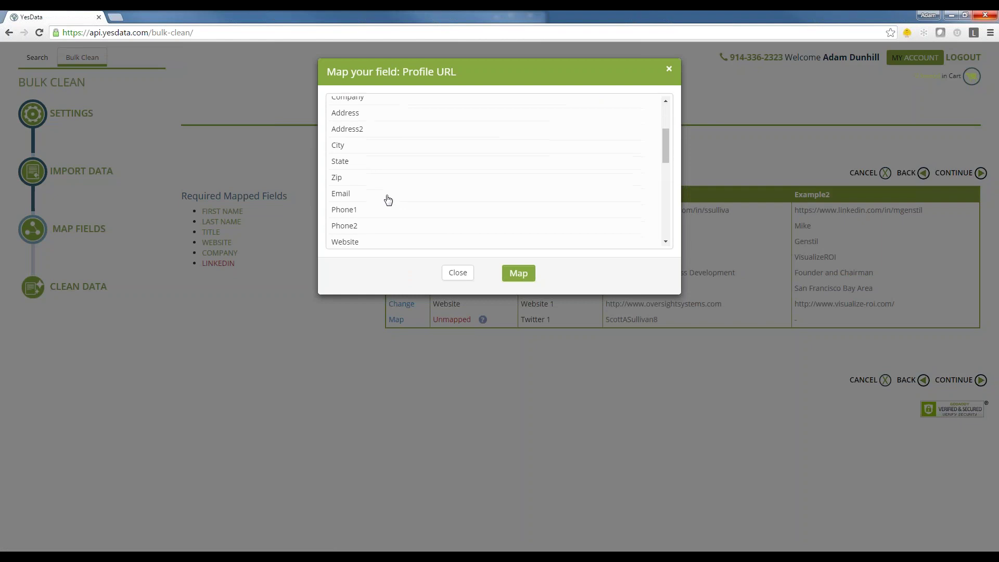
{"action": "scroll", "coordinate": [388, 200], "scroll_direction": "down", "scroll_amount": 1}
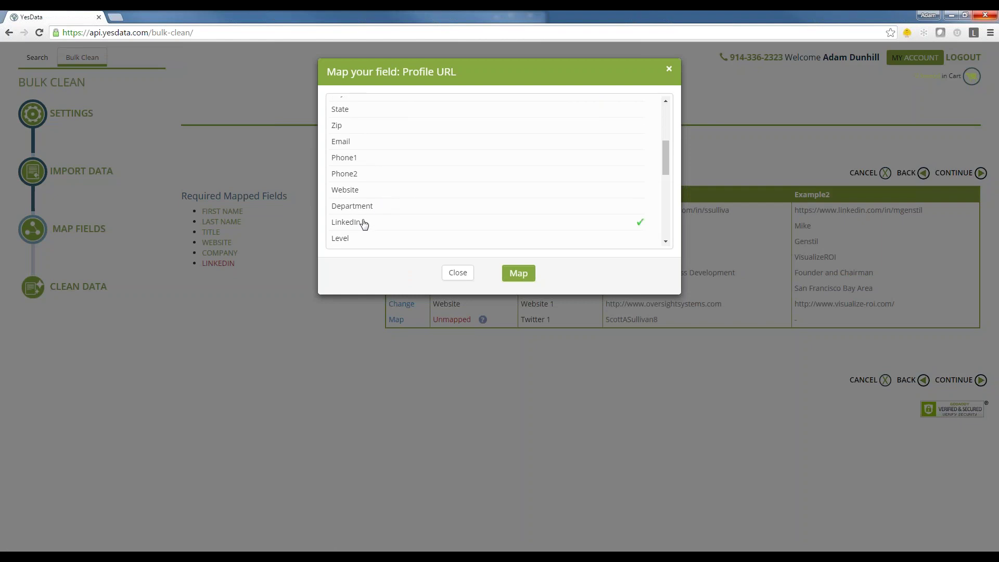
{"action": "left_click", "coordinate": [523, 274]}
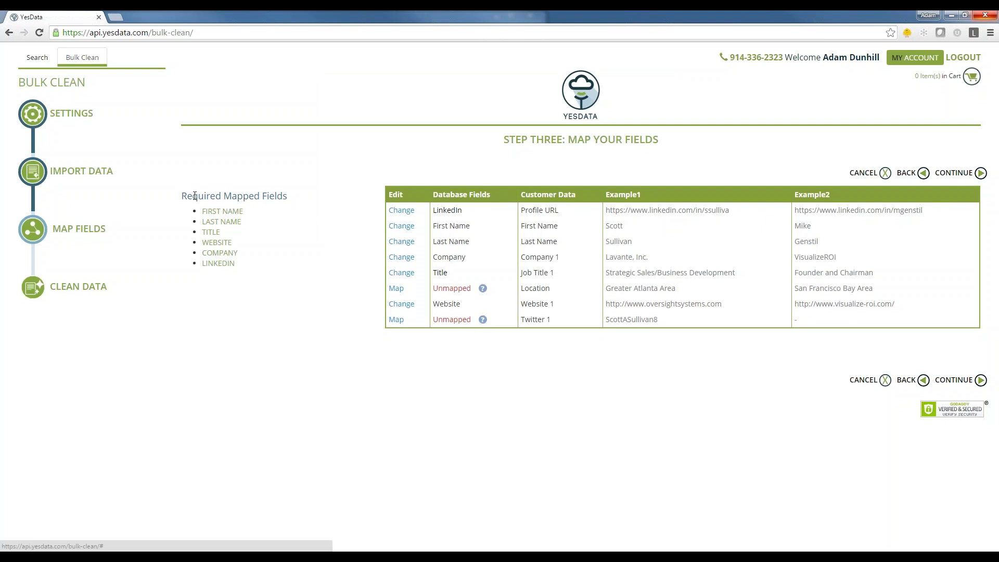
- Continue past the field mapping and finish the bulk clean to submit the data for cleaning
{"action": "left_click_drag", "start_coordinate": [195, 196], "coordinate": [288, 196]}
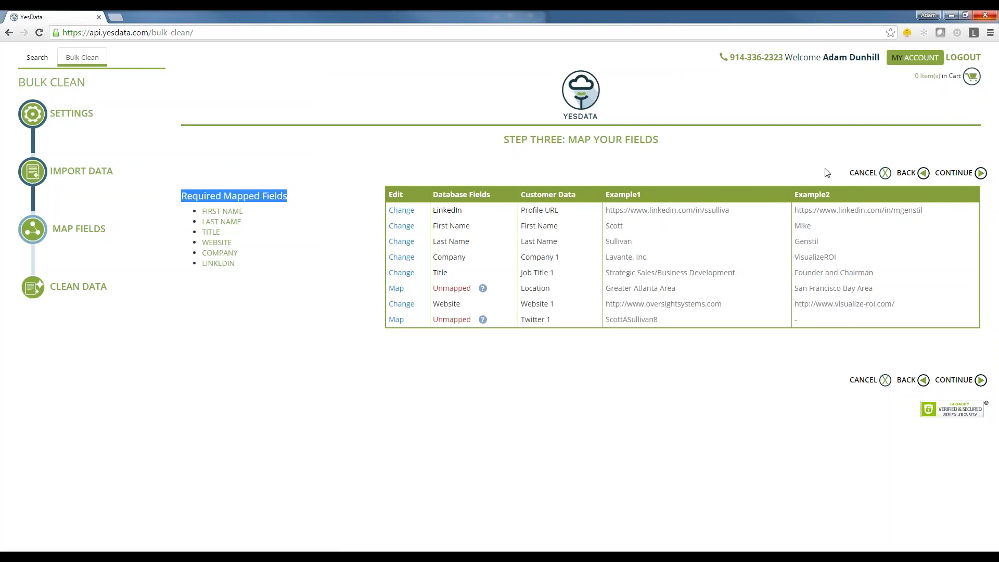
{"action": "left_click", "coordinate": [980, 174]}
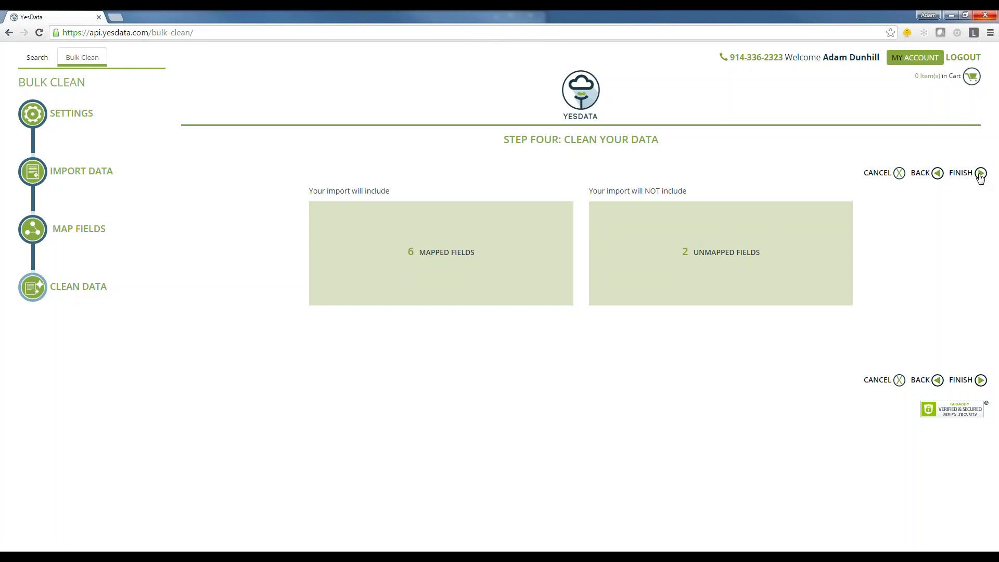
{"action": "left_click", "coordinate": [980, 174]}
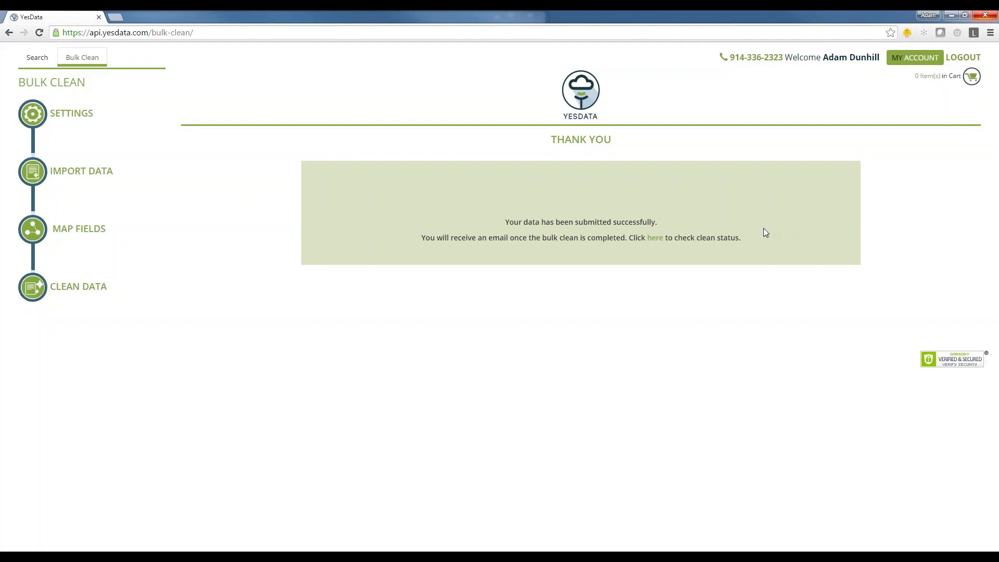
- Check the bulk clean job status, reload the jobs list and view the newest job's summary report
{"action": "left_click", "coordinate": [654, 239]}
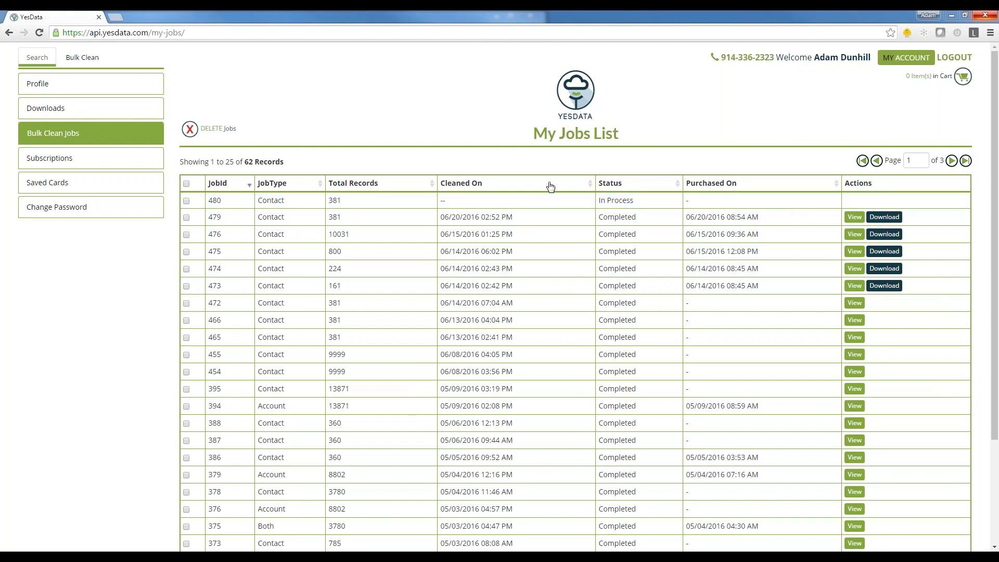
{"action": "right_click", "coordinate": [410, 111]}
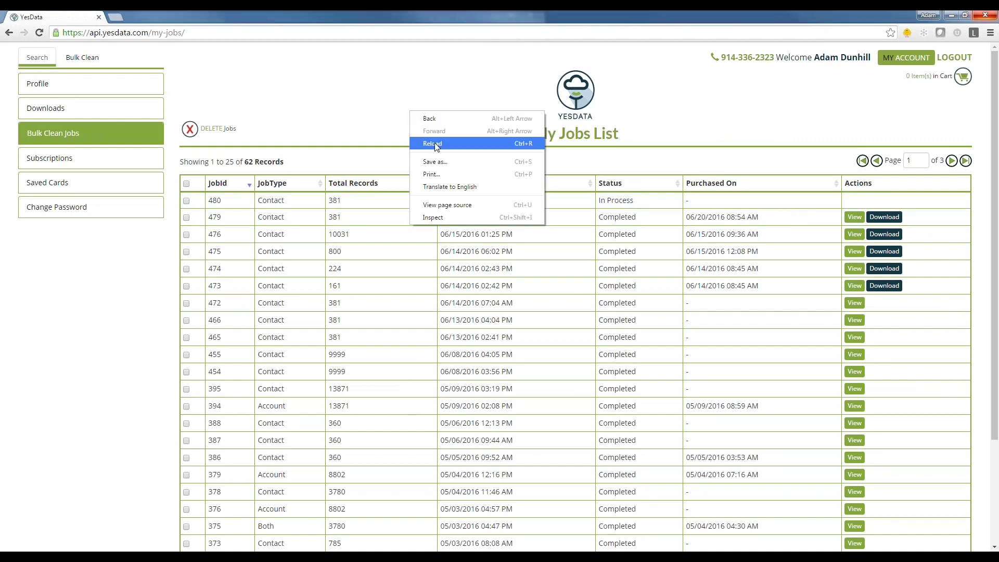
{"action": "left_click", "coordinate": [432, 143]}
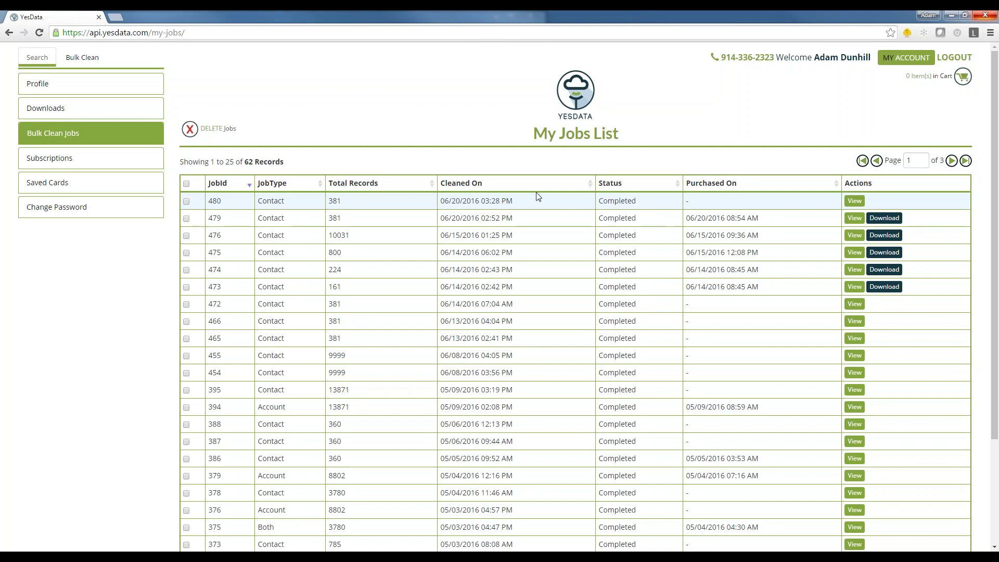
{"action": "left_click", "coordinate": [855, 201]}
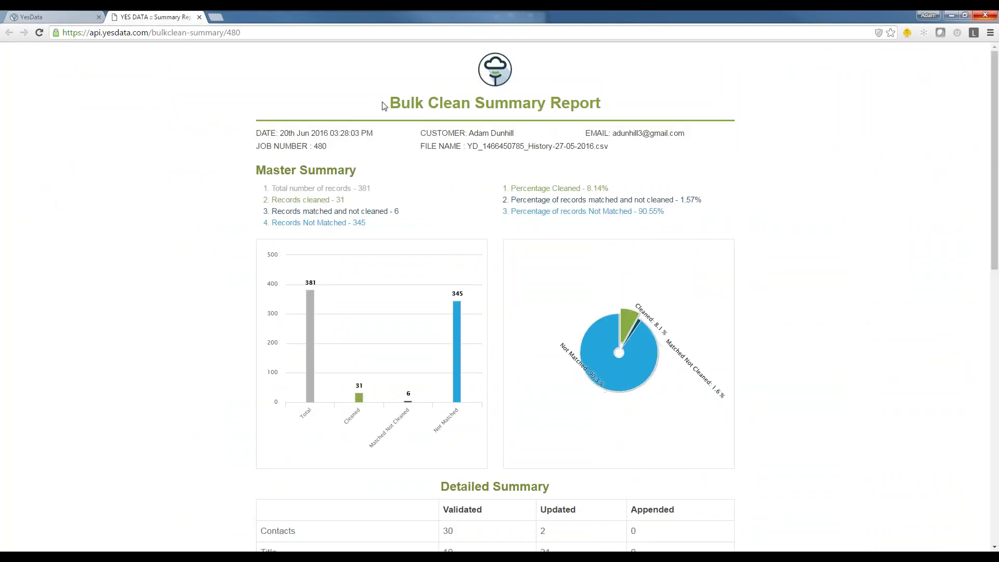
- Examine the Bulk Clean Summary Report, including the master and detailed summaries, cost, matching priorities and download output options
{"action": "left_click_drag", "start_coordinate": [385, 105], "coordinate": [620, 108]}
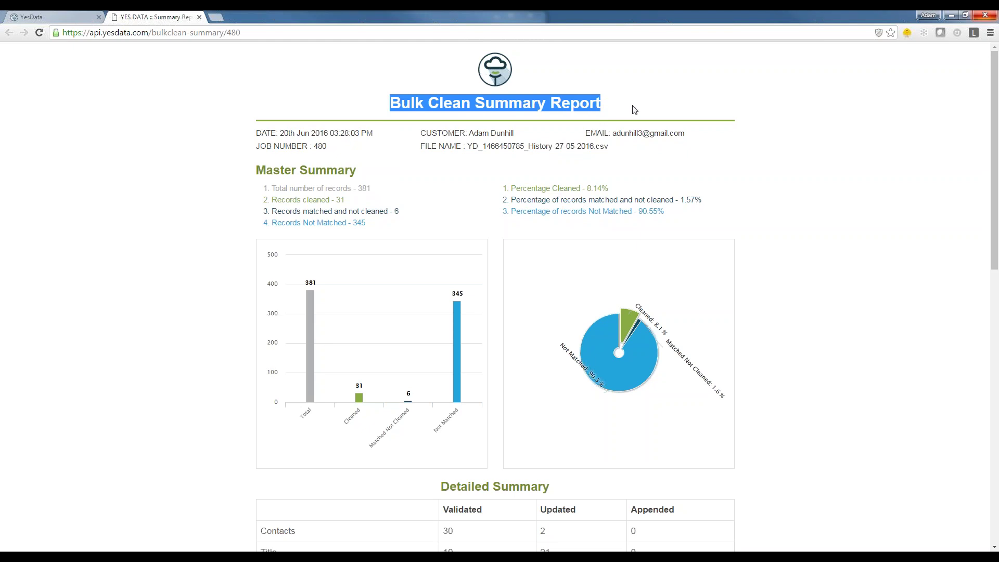
{"action": "left_click", "coordinate": [636, 105]}
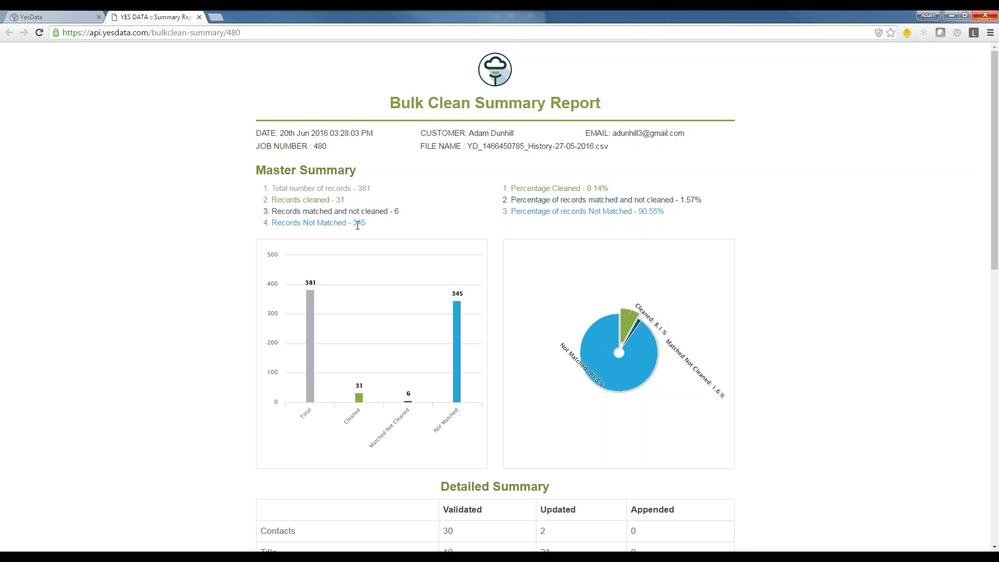
{"action": "mouse_move", "coordinate": [471, 328]}
{"action": "scroll", "coordinate": [447, 216], "scroll_direction": "down", "scroll_amount": 5}
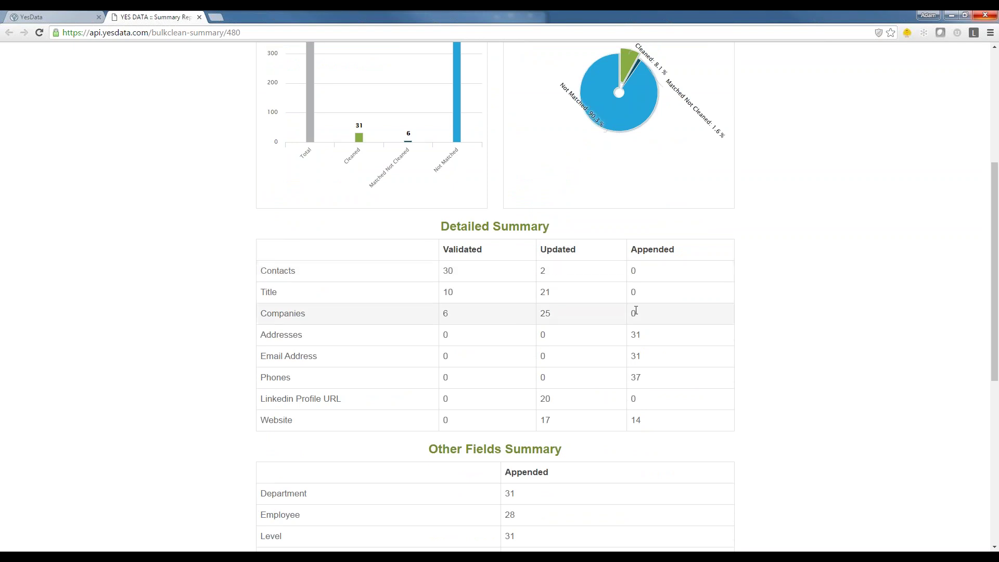
{"action": "scroll", "coordinate": [635, 310], "scroll_direction": "down", "scroll_amount": 3}
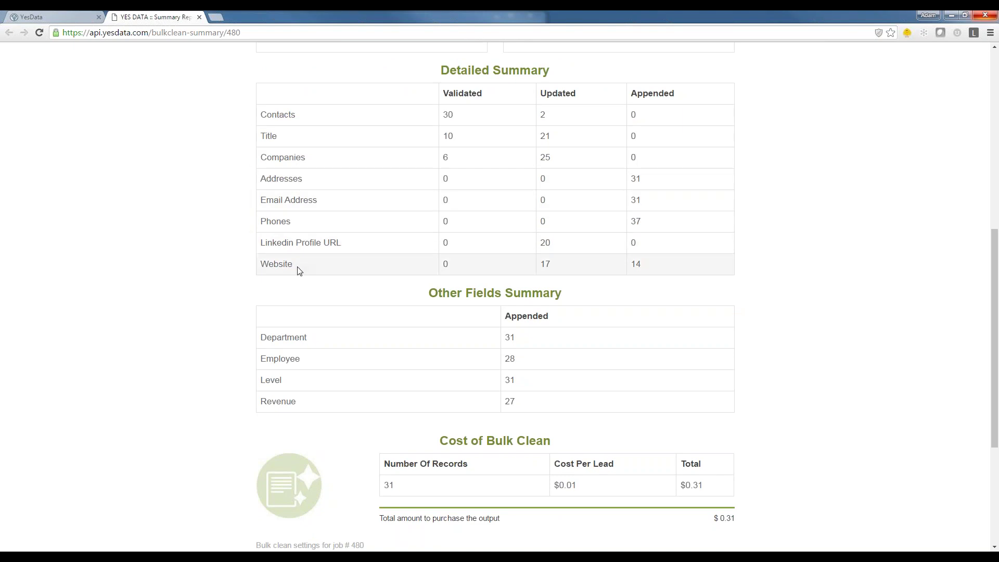
{"action": "scroll", "coordinate": [298, 270], "scroll_direction": "down", "scroll_amount": 1}
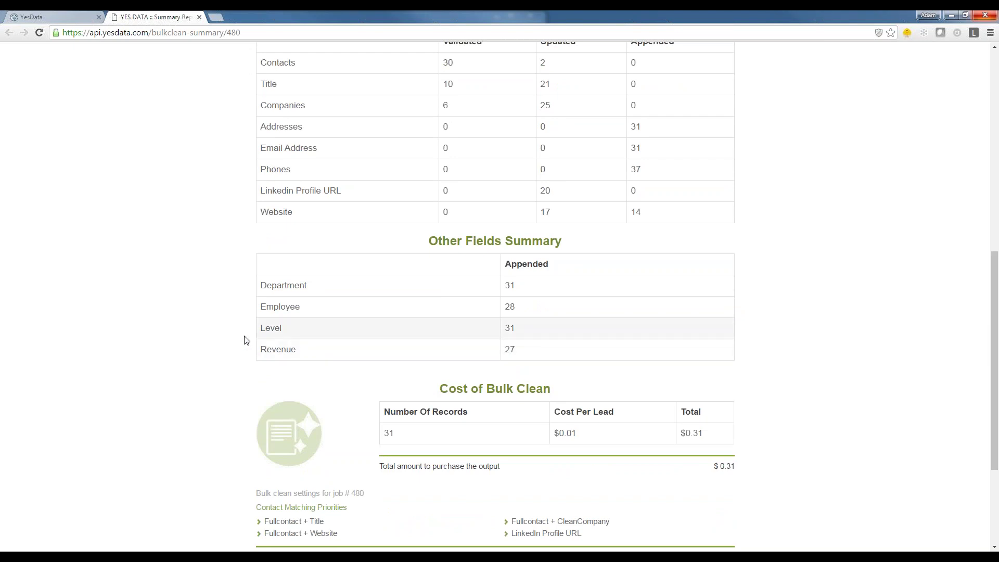
{"action": "scroll", "coordinate": [215, 348], "scroll_direction": "down", "scroll_amount": 2}
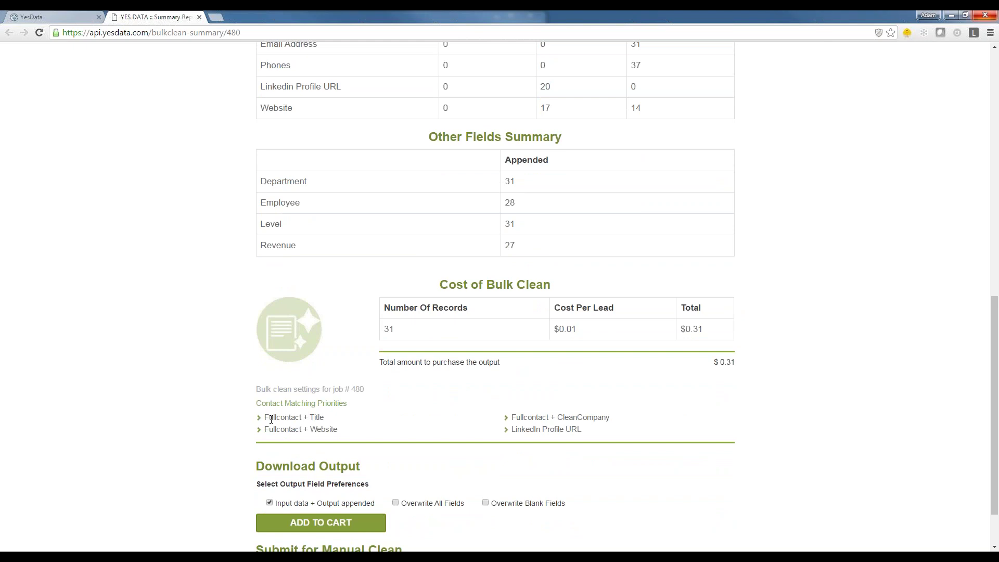
{"action": "scroll", "coordinate": [236, 422], "scroll_direction": "down", "scroll_amount": 2}
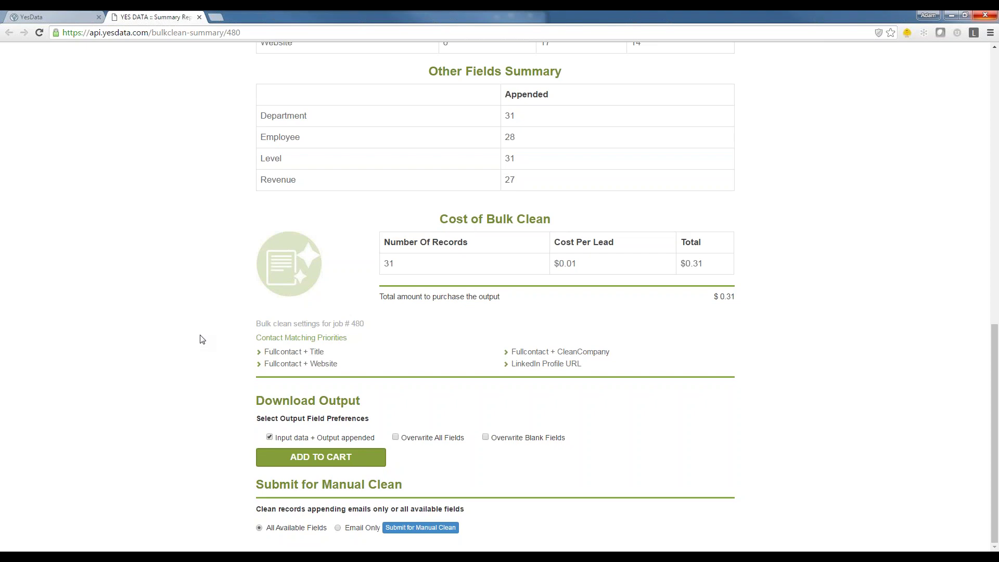
{"action": "scroll", "coordinate": [372, 309], "scroll_direction": "up", "scroll_amount": 12}
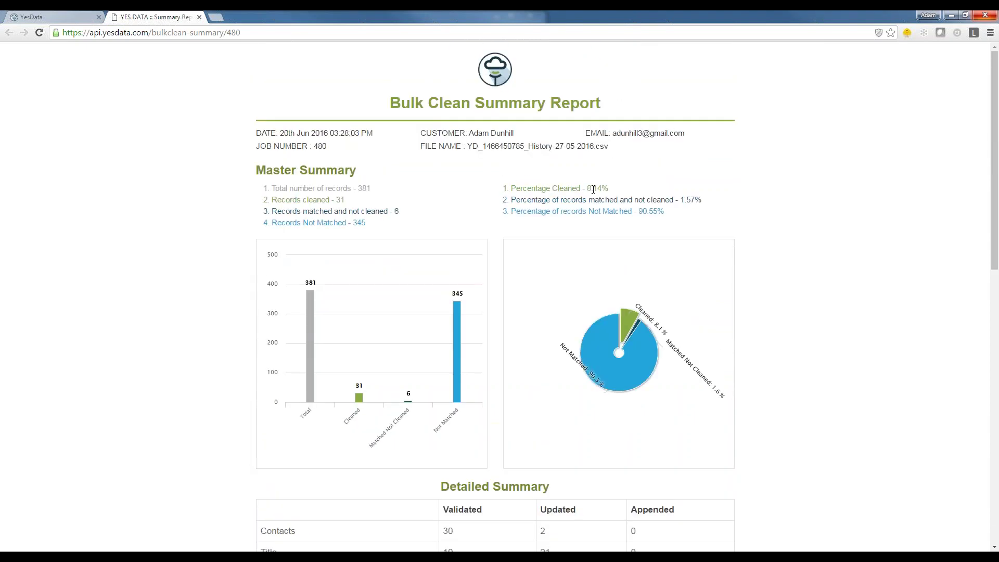
{"action": "scroll", "coordinate": [222, 299], "scroll_direction": "down", "scroll_amount": 1}
{"action": "scroll", "coordinate": [223, 300], "scroll_direction": "down", "scroll_amount": 10}
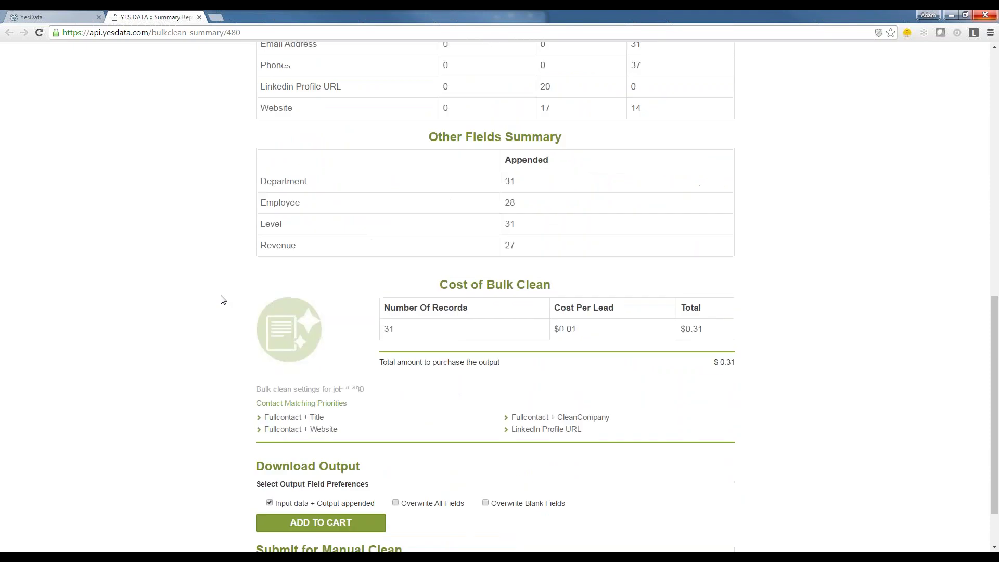
{"action": "scroll", "coordinate": [222, 300], "scroll_direction": "down", "scroll_amount": 1}
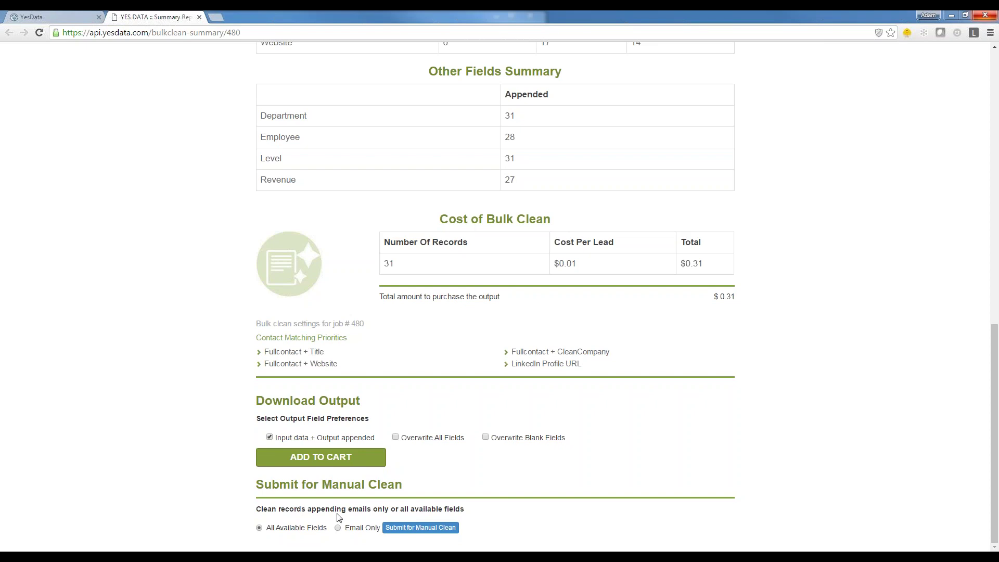
- Add the bulk clean output to the cart, check out and confirm the purchase
{"action": "left_click", "coordinate": [320, 458]}
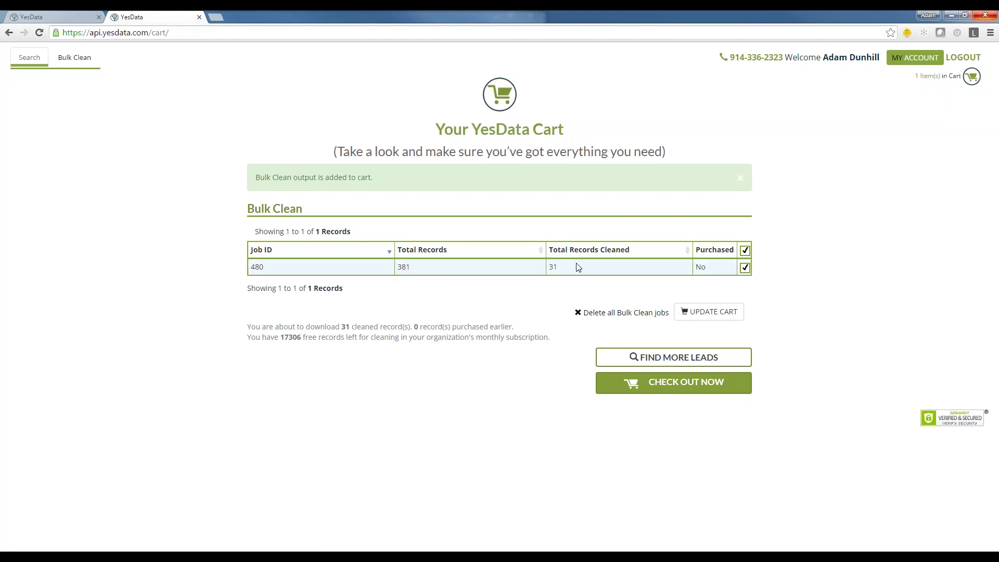
{"action": "left_click", "coordinate": [688, 389]}
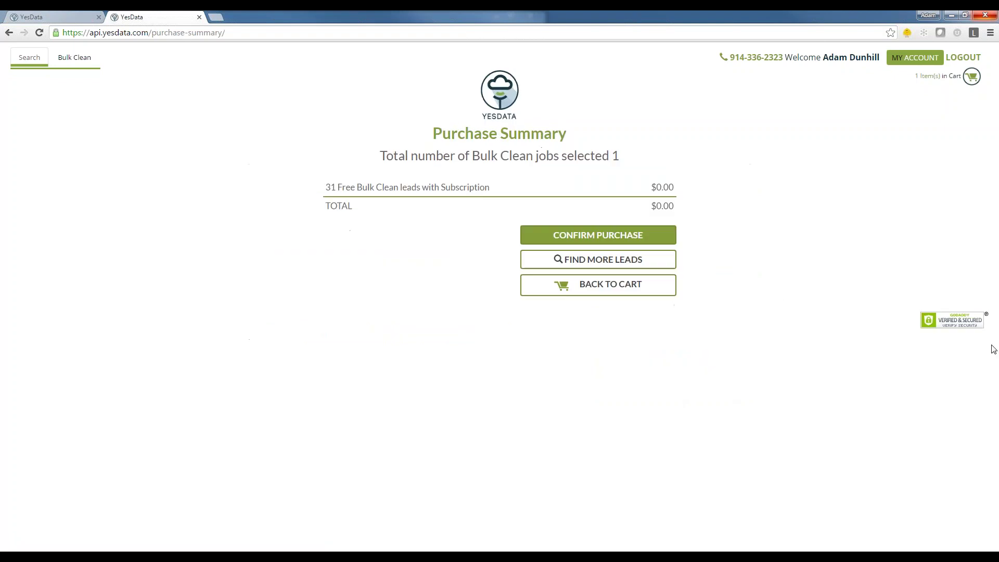
{"action": "left_click", "coordinate": [589, 239]}
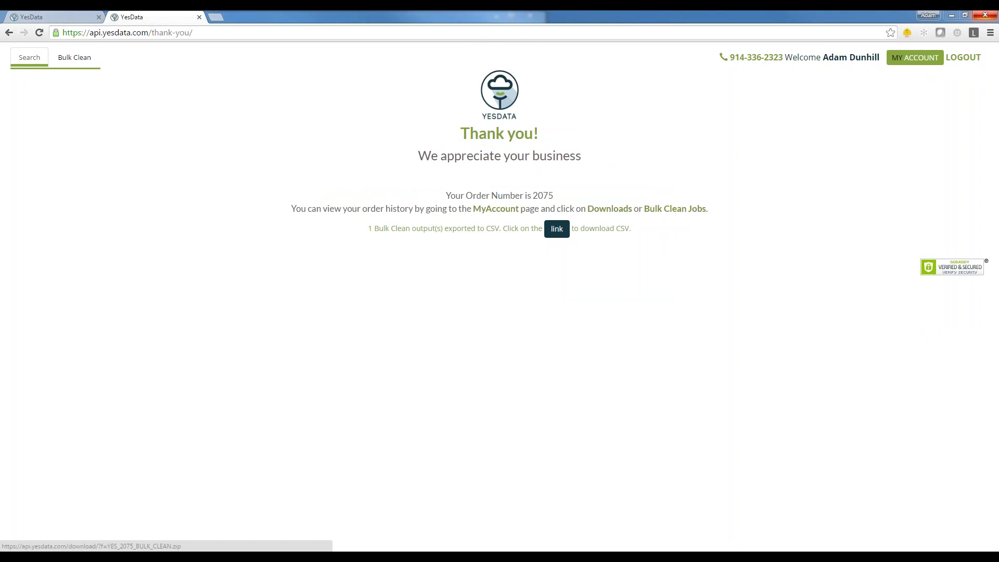
- Download the cleaned output zip and open its YES_BULK_CLEAN_INPUT_OUTPUT_480 CSV file in a maximized Excel window
{"action": "left_click", "coordinate": [556, 229]}
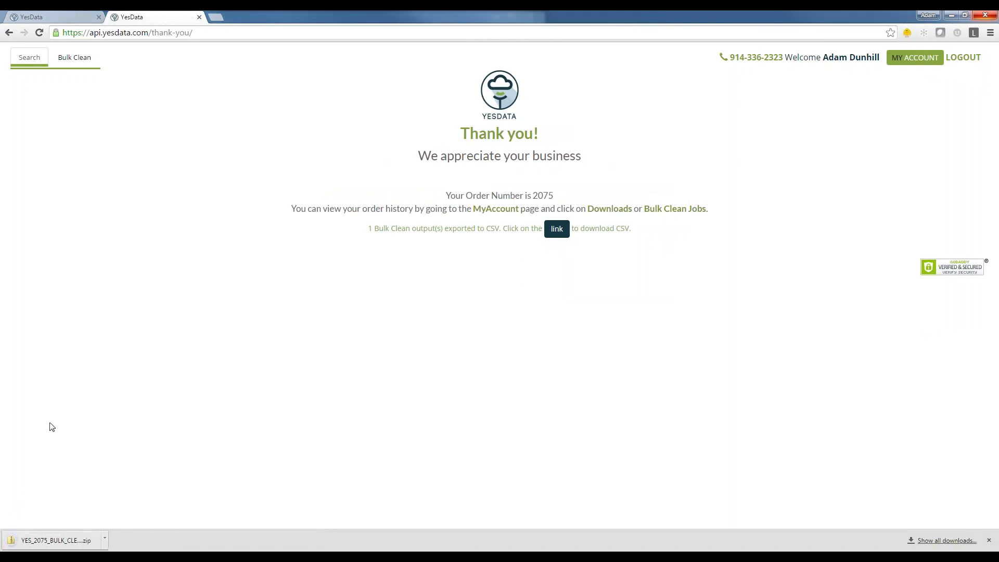
{"action": "left_click", "coordinate": [41, 541]}
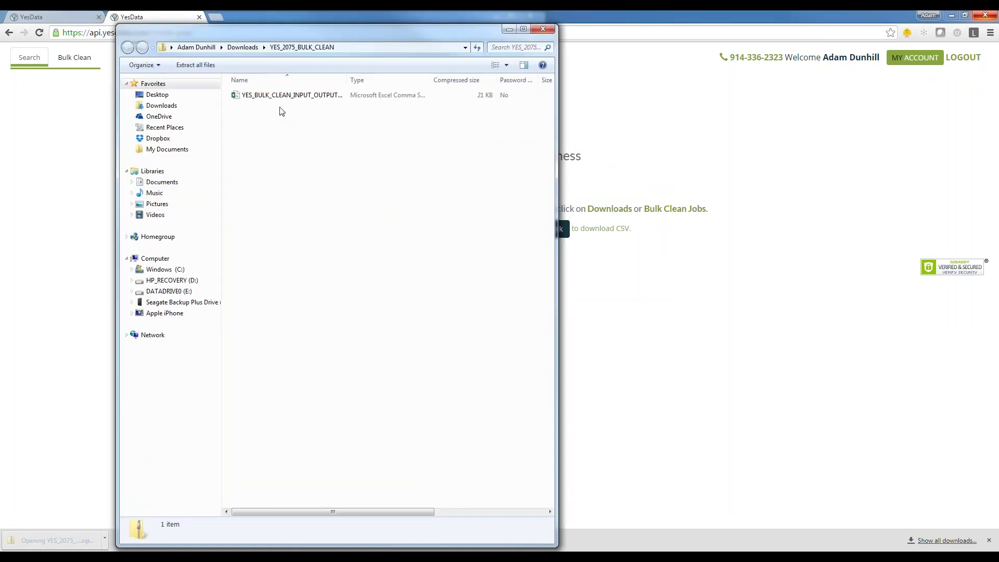
{"action": "double_click", "coordinate": [281, 95]}
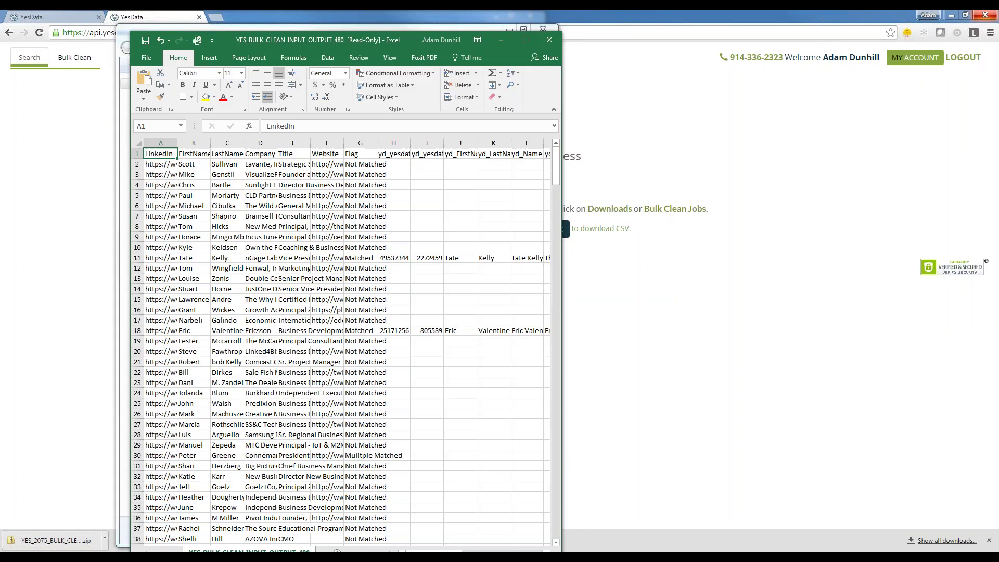
{"action": "left_click", "coordinate": [525, 39]}
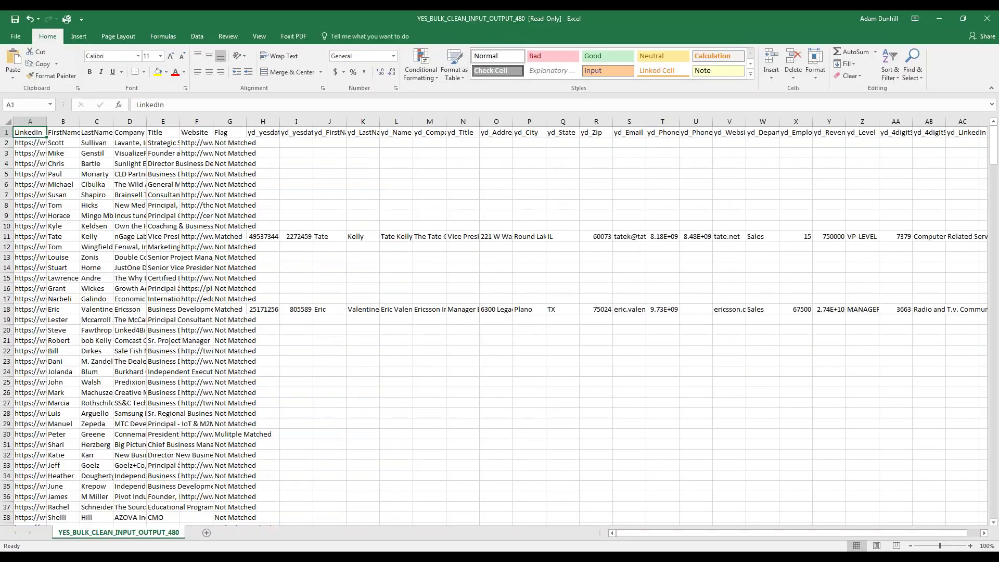
- AutoFit the width of all columns in the sheet to their contents
{"action": "left_click", "coordinate": [7, 121]}
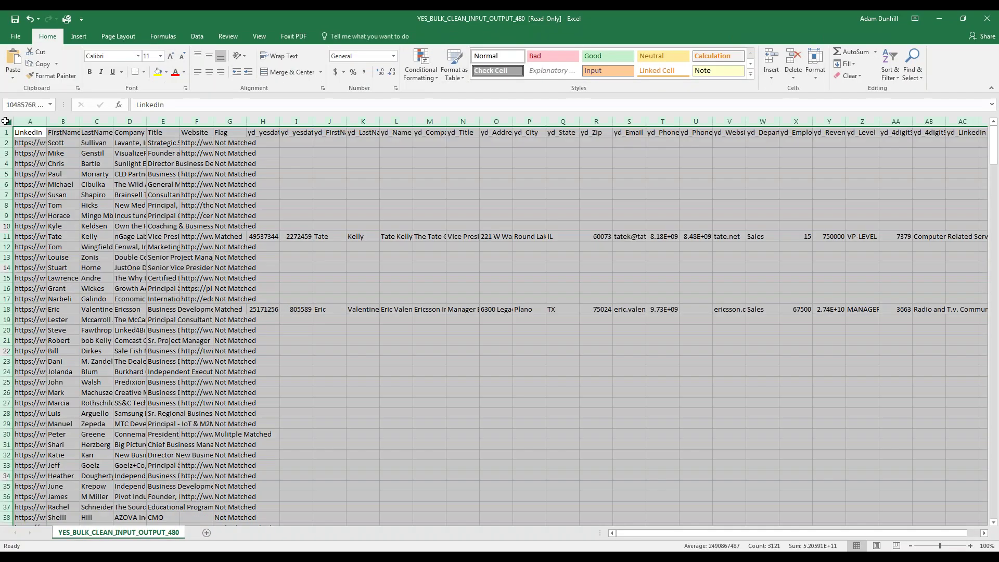
{"action": "left_click", "coordinate": [815, 65]}
{"action": "left_click", "coordinate": [834, 139]}
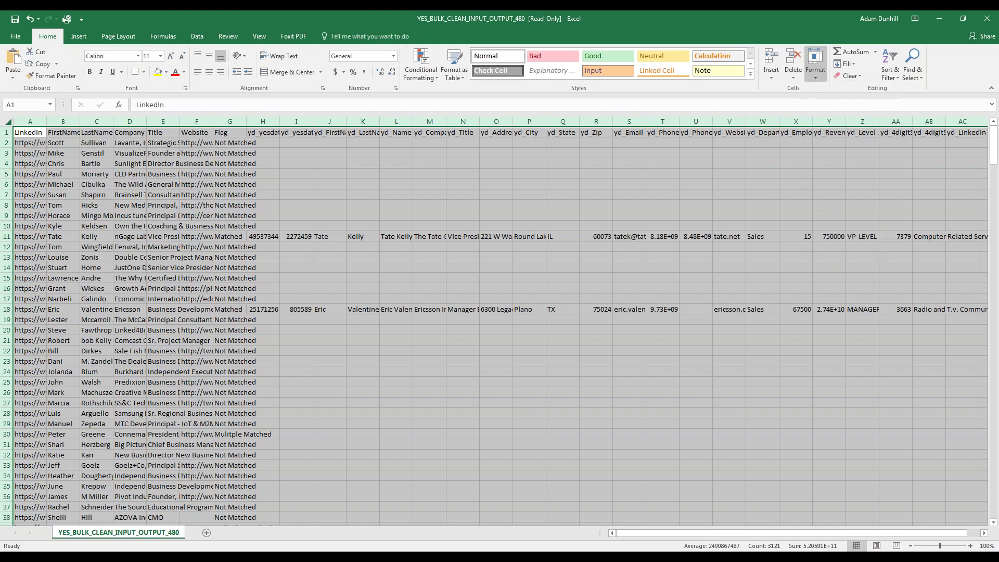
{"action": "left_click", "coordinate": [35, 134]}
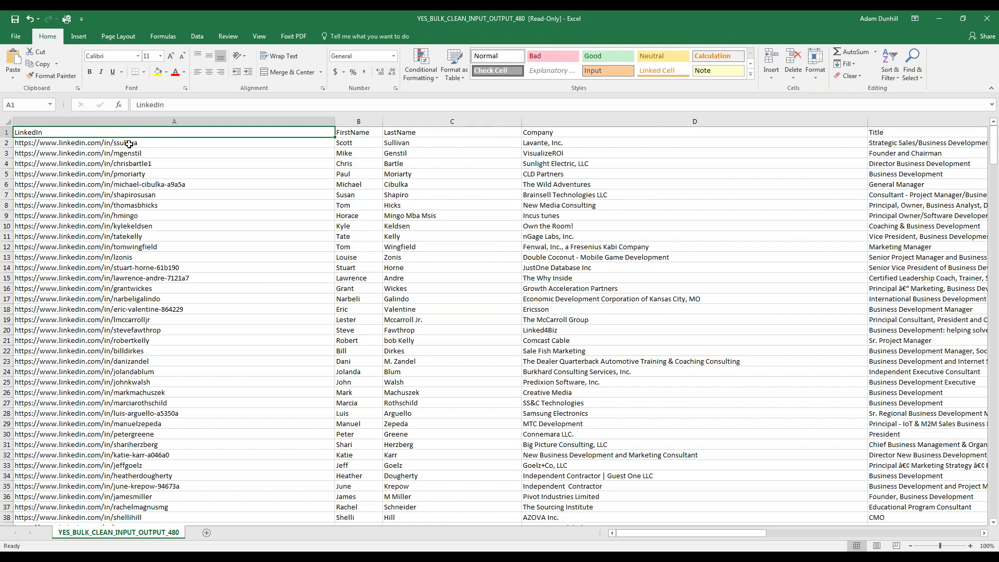
- Sort the sheet from A to Z by the Flag column, expanding the selection to the adjacent data
{"action": "key", "text": "Right"}
{"action": "key", "text": "Right"}
{"action": "key", "text": "Right"}
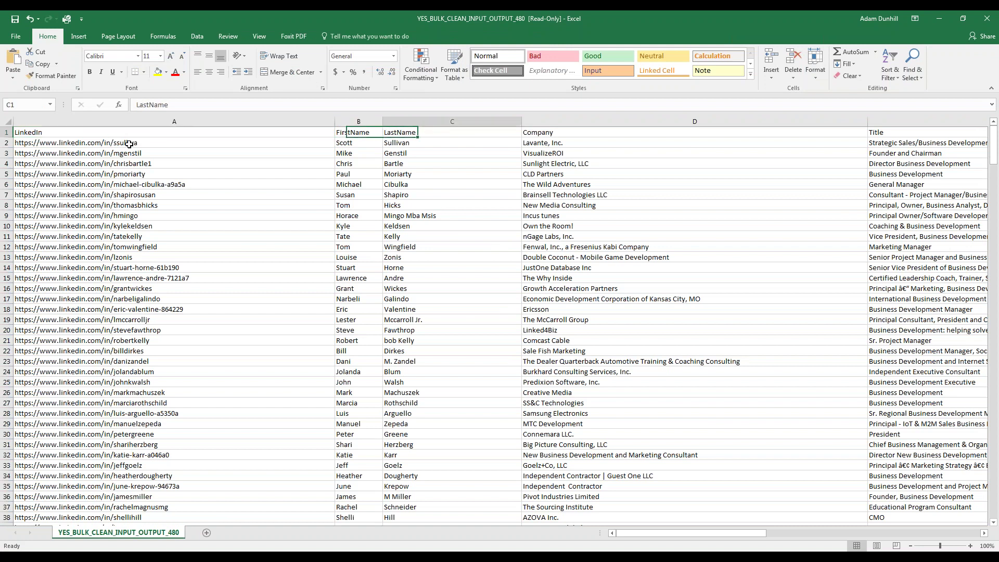
{"action": "key", "text": "Right"}
{"action": "key", "text": "Right"}
{"action": "key", "text": "Right"}
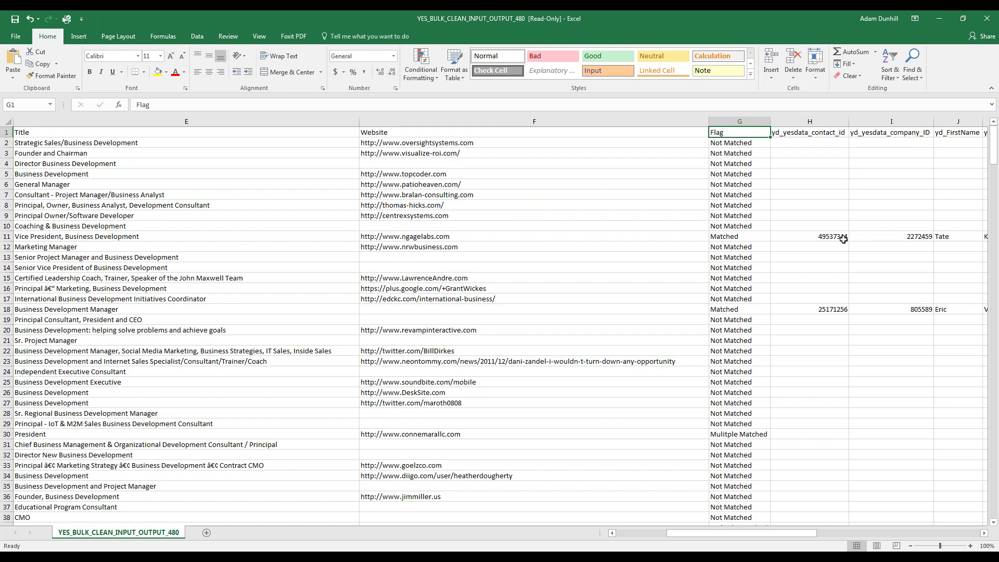
{"action": "left_click", "coordinate": [763, 122]}
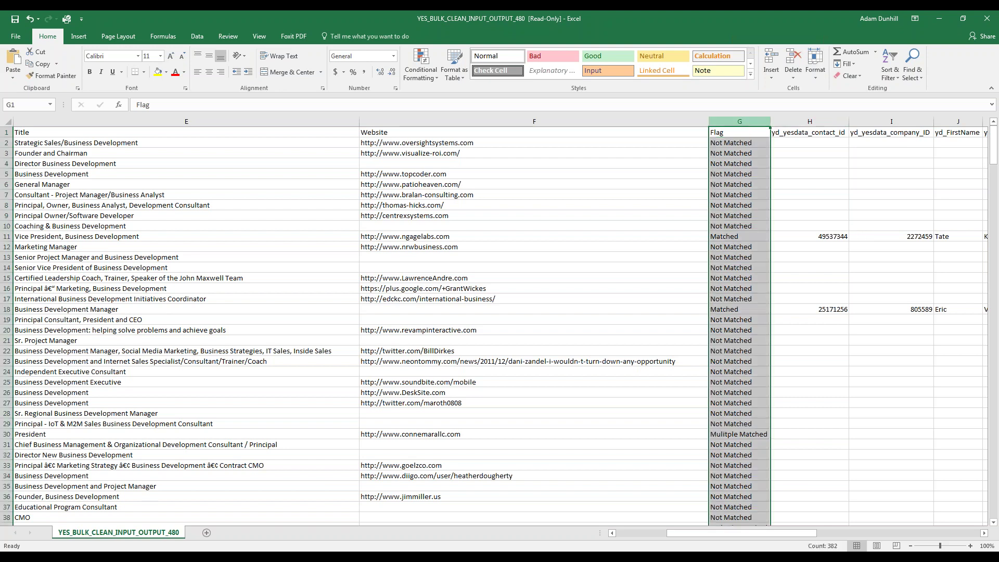
{"action": "left_click", "coordinate": [890, 63]}
{"action": "left_click", "coordinate": [903, 89]}
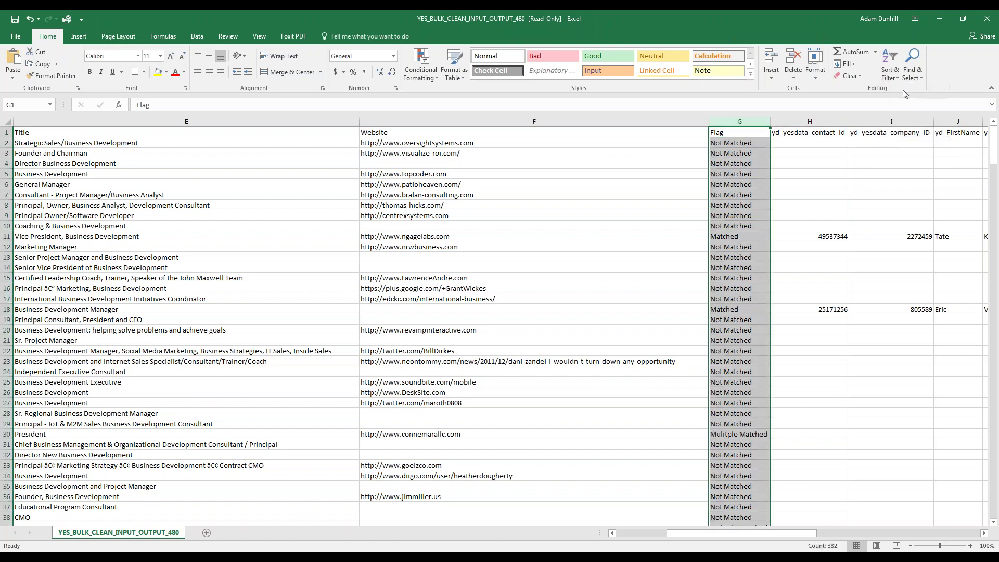
{"action": "left_click", "coordinate": [528, 319]}
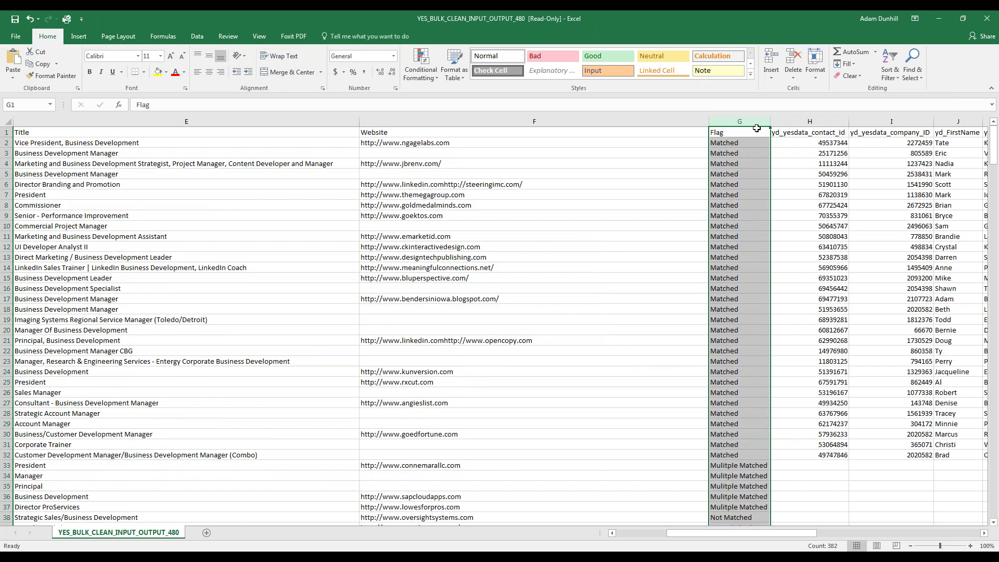
- Examine the first matched record's appended YesData fields, from the Flag column through IDs, name, company, title and address to email and both phones
{"action": "left_click", "coordinate": [731, 144]}
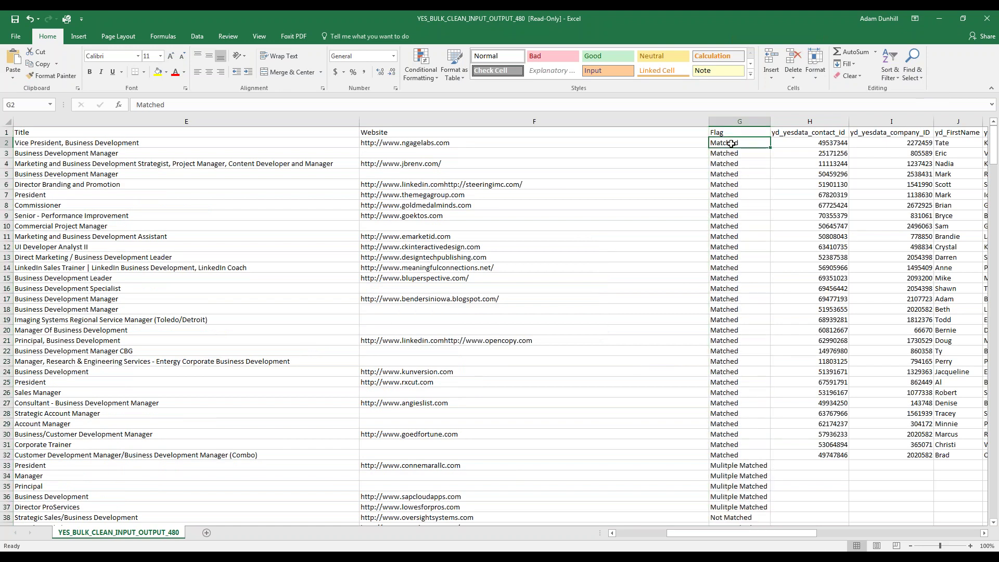
{"action": "key", "text": "Right"}
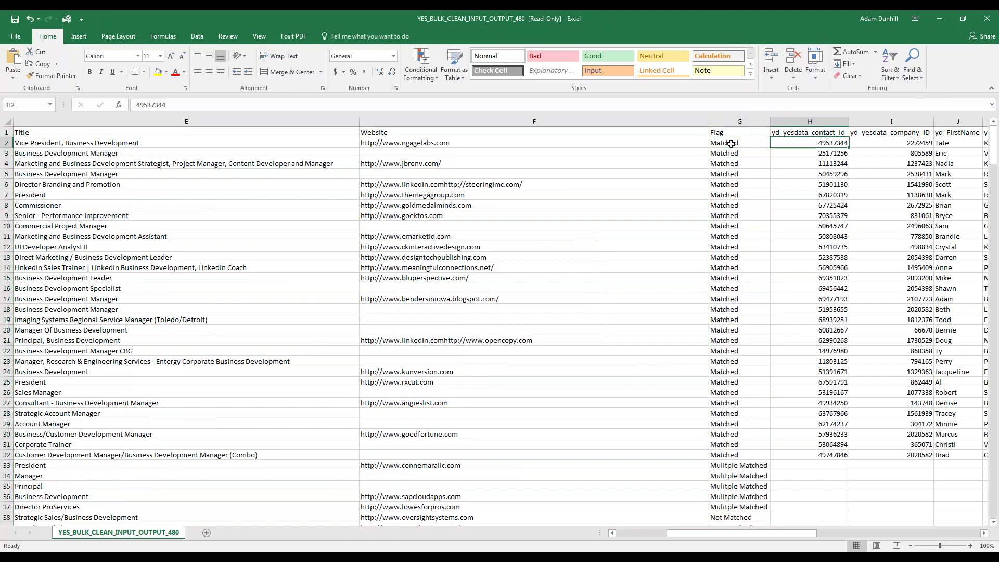
{"action": "key", "text": "Right"}
{"action": "key", "text": "Right"}
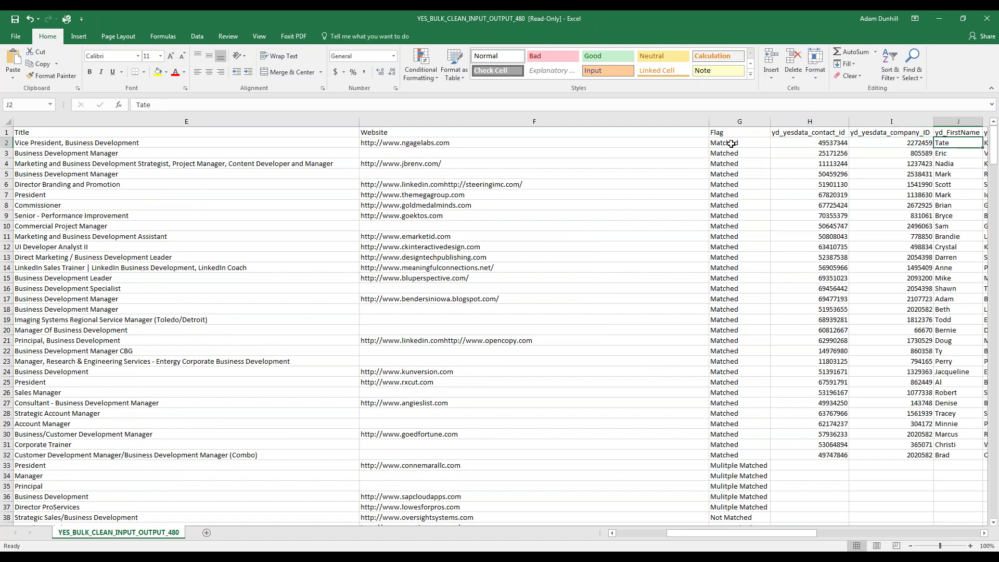
{"action": "key", "text": "Right"}
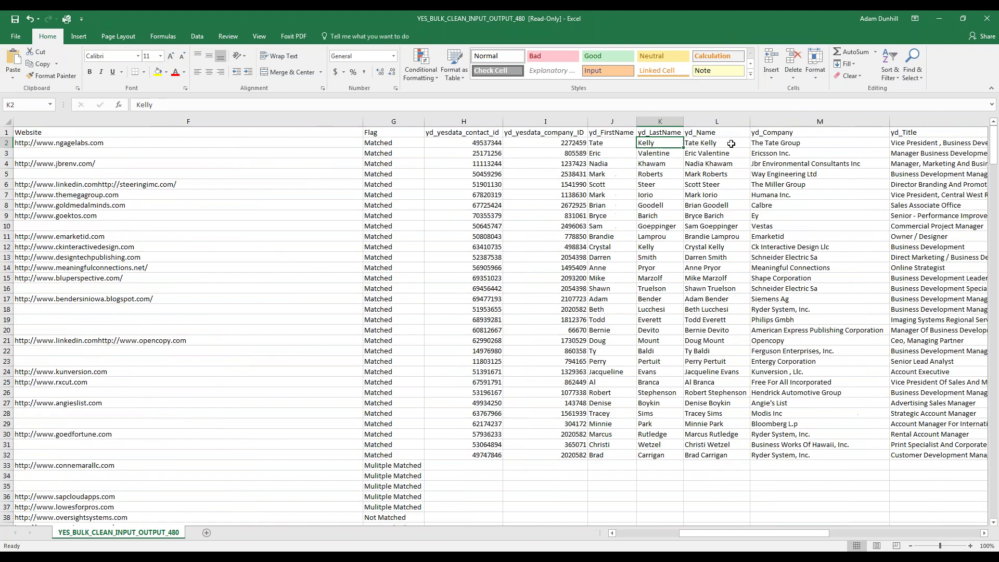
{"action": "key", "text": "Right"}
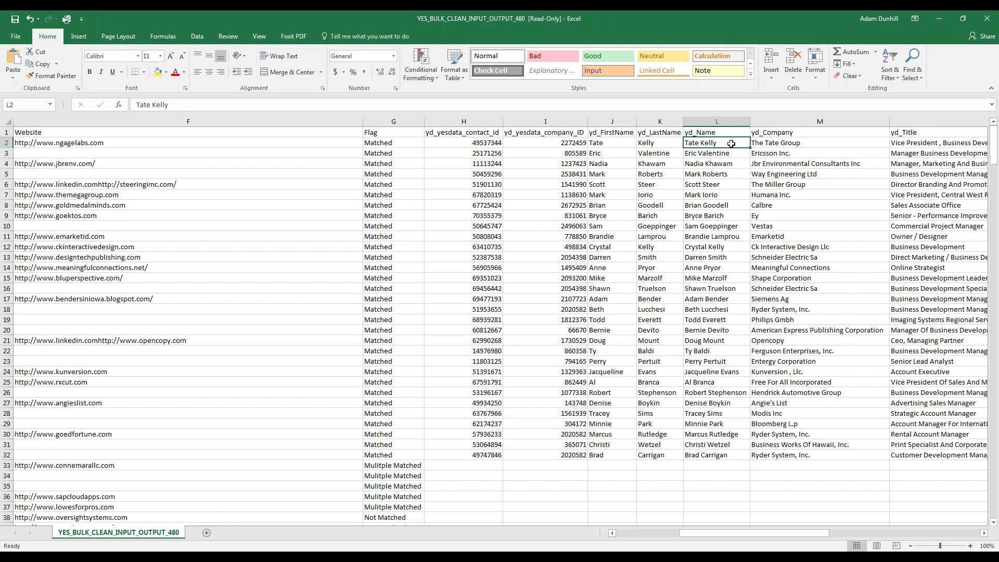
{"action": "key", "text": "Right"}
{"action": "key", "text": "Right"}
{"action": "key", "text": "Right"}
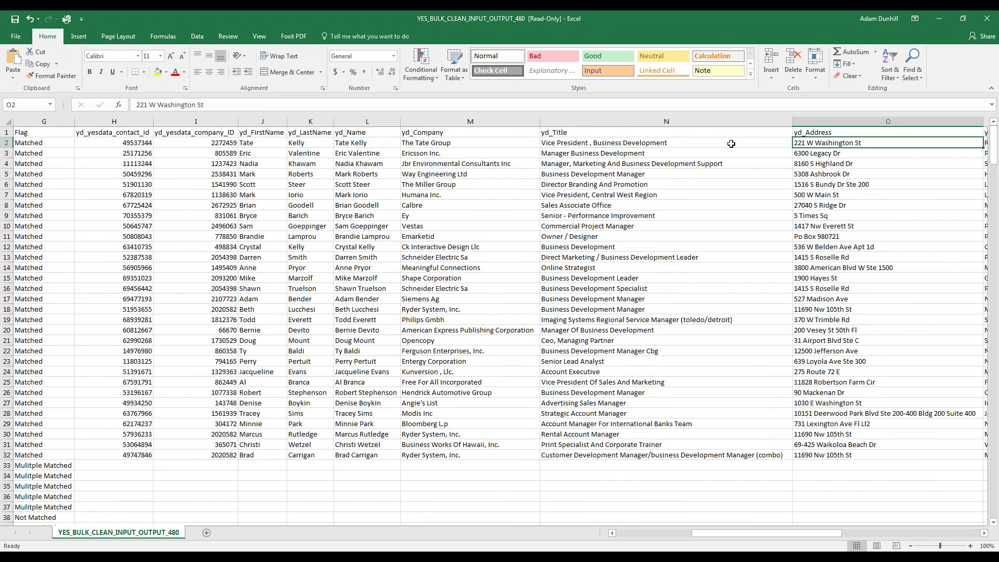
{"action": "key", "text": "Right"}
{"action": "key", "text": "Right"}
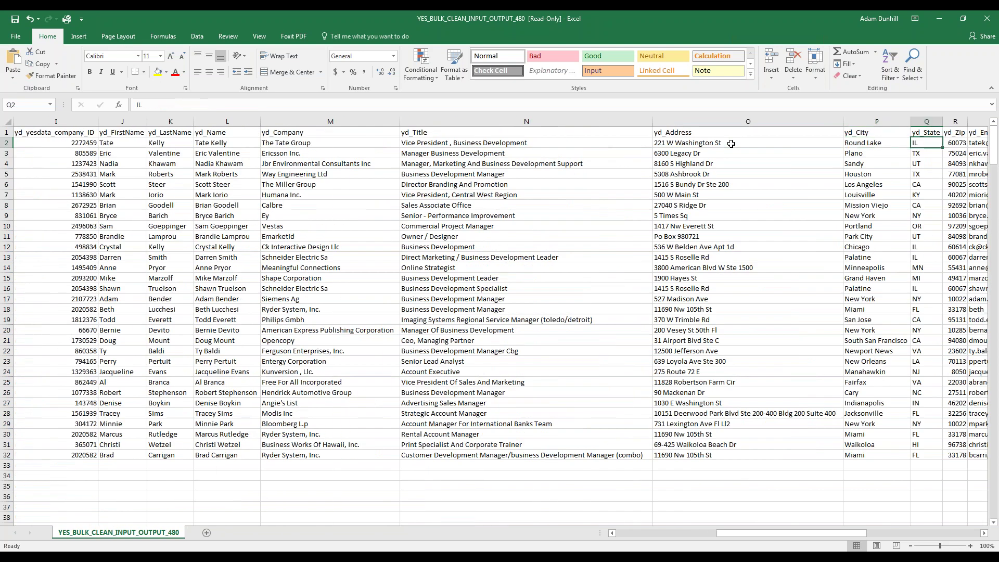
{"action": "key", "text": "Right"}
{"action": "key", "text": "Right"}
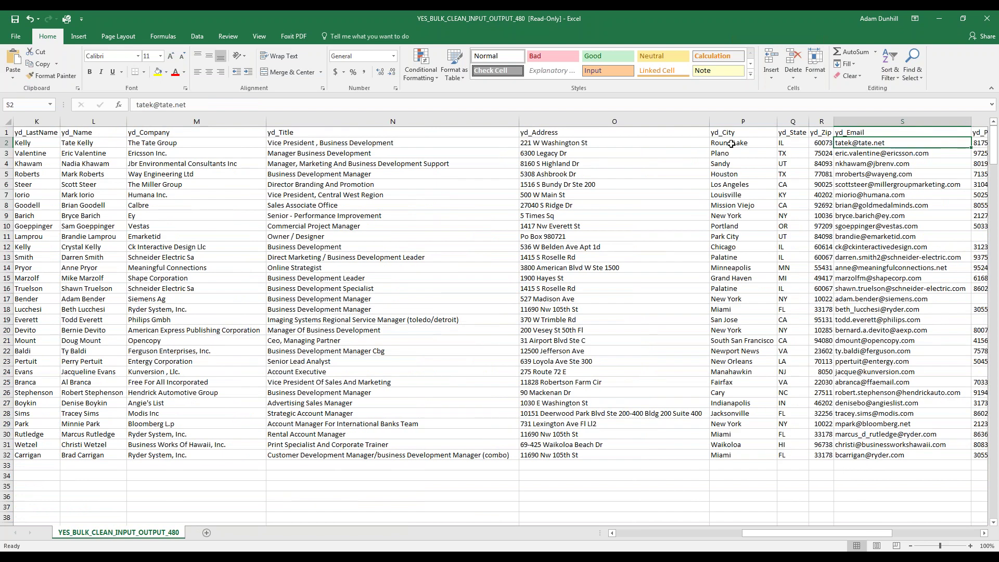
{"action": "key", "text": "Right"}
{"action": "key", "text": "Right"}
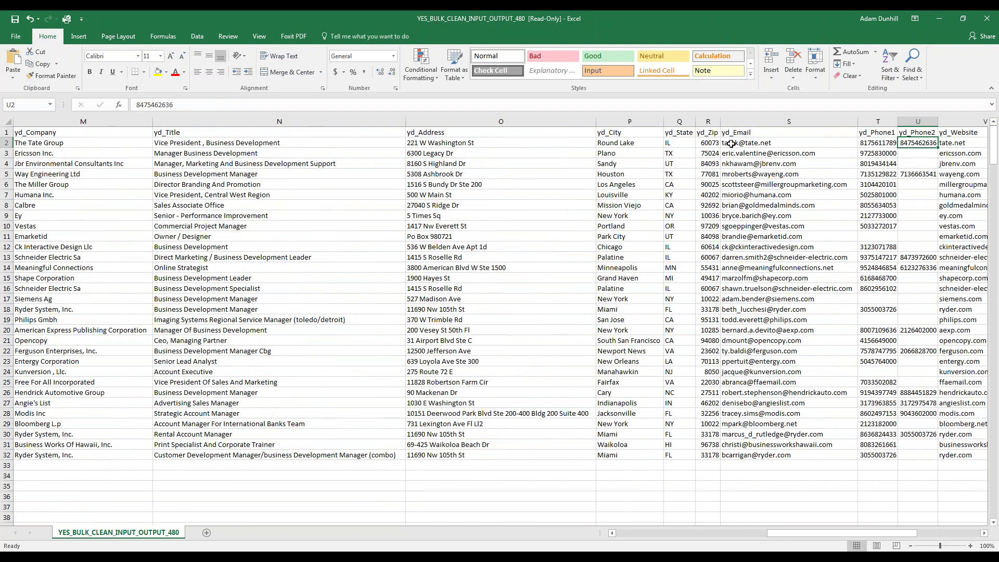
- Review the appended website, department, employee, revenue, level and SIC fields, plus the LinkedIn profile links of the matched records
{"action": "key", "text": "Right"}
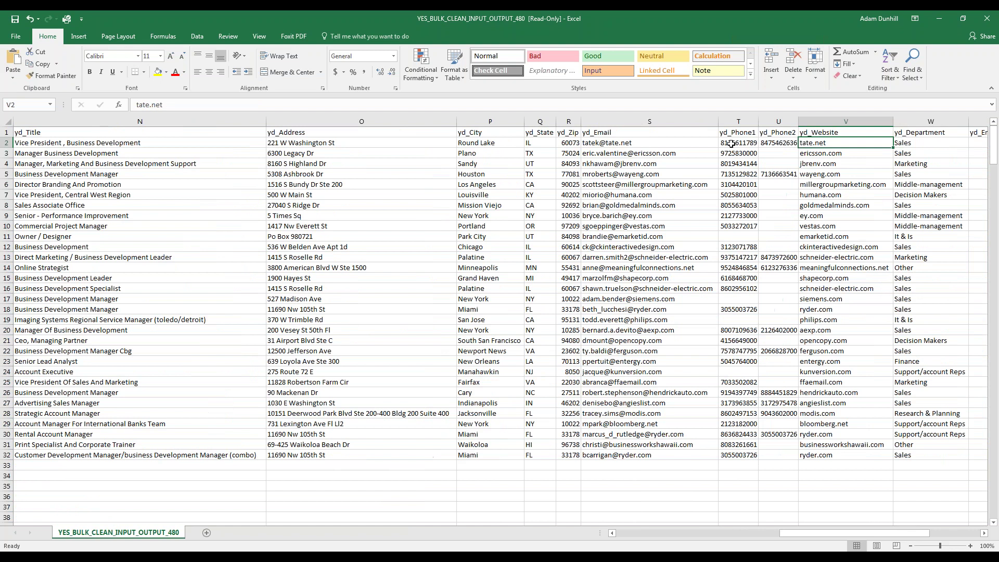
{"action": "key", "text": "Right"}
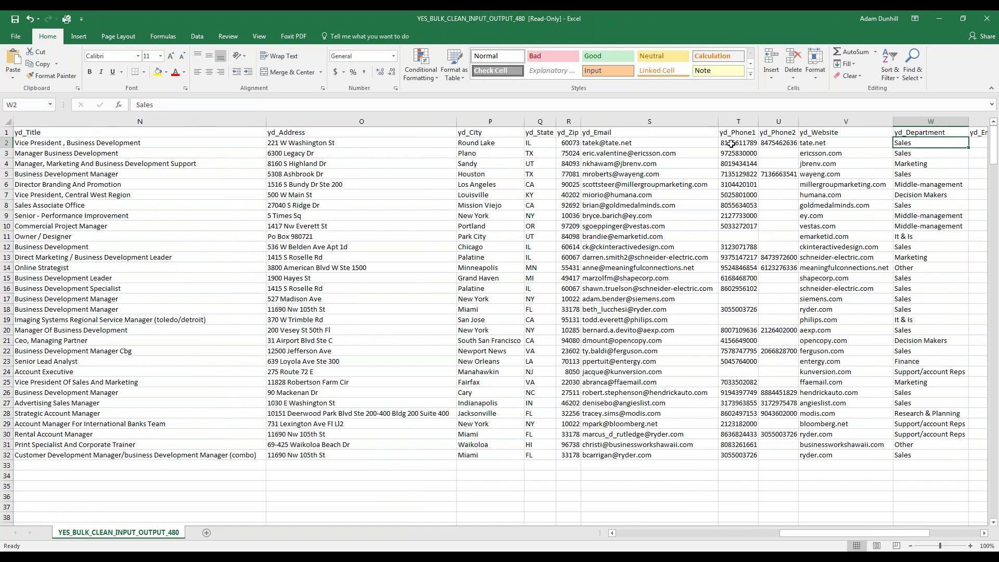
{"action": "key", "text": "Right"}
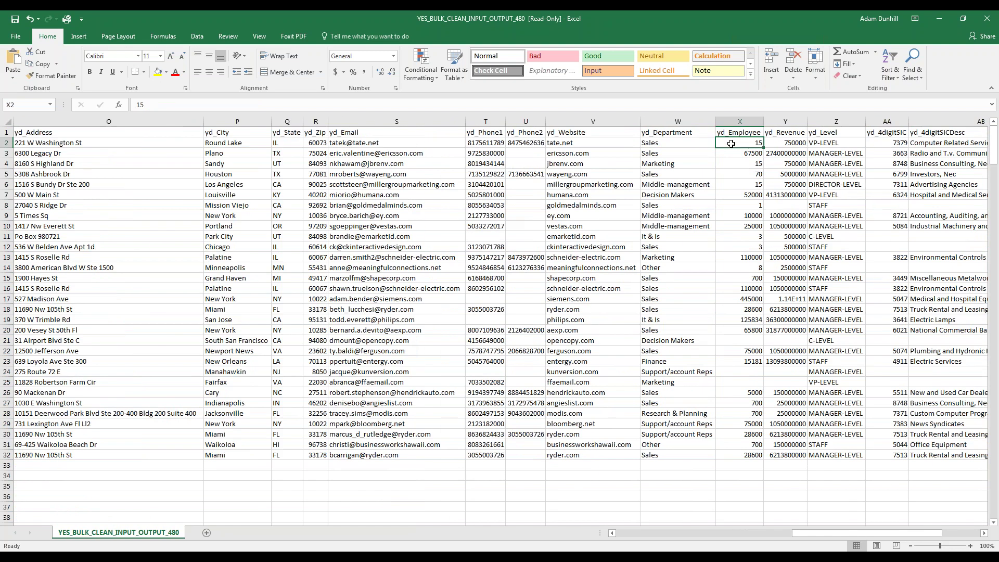
{"action": "key", "text": "Right"}
{"action": "key", "text": "Right"}
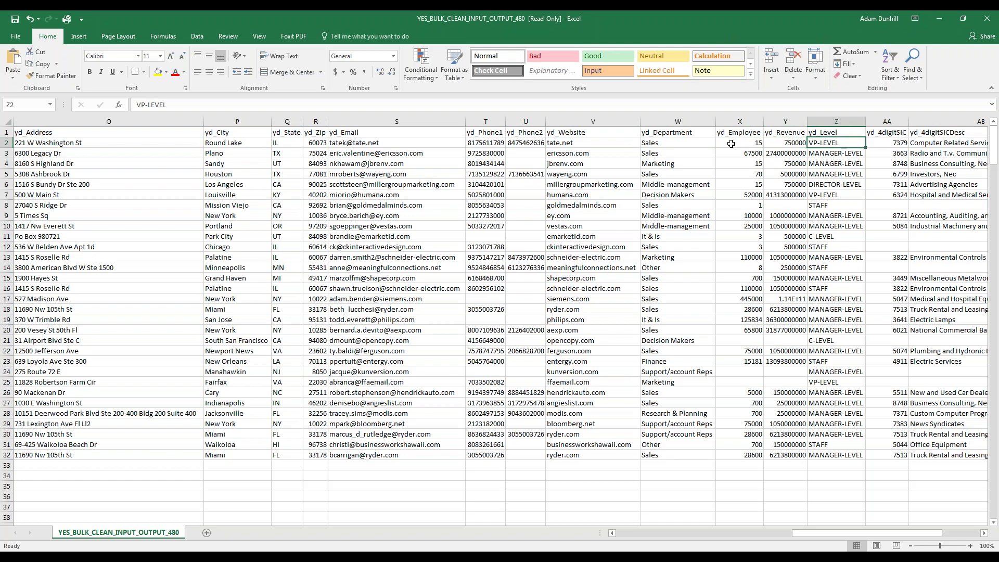
{"action": "key", "text": "Right"}
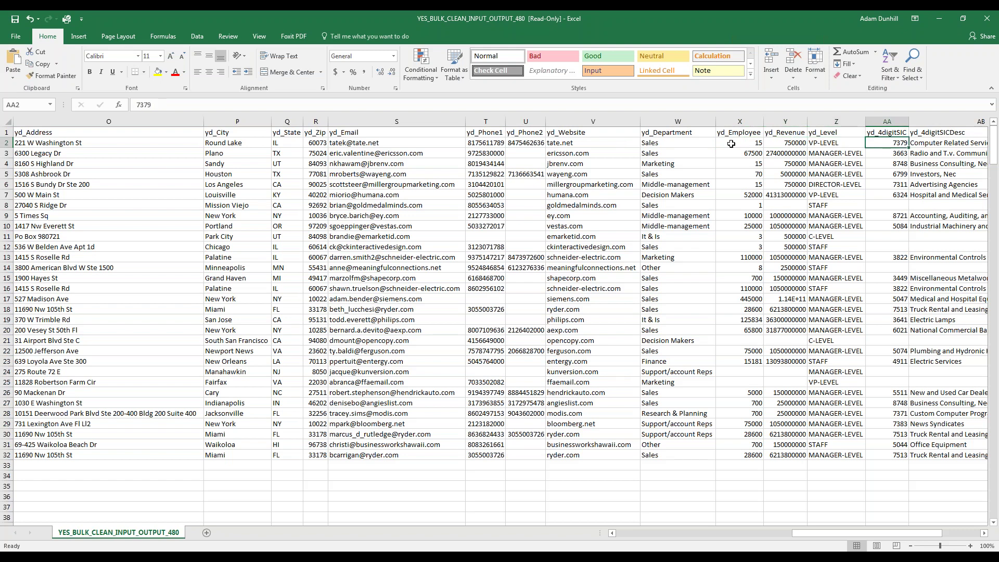
{"action": "key", "text": "Right"}
{"action": "key", "text": "Right"}
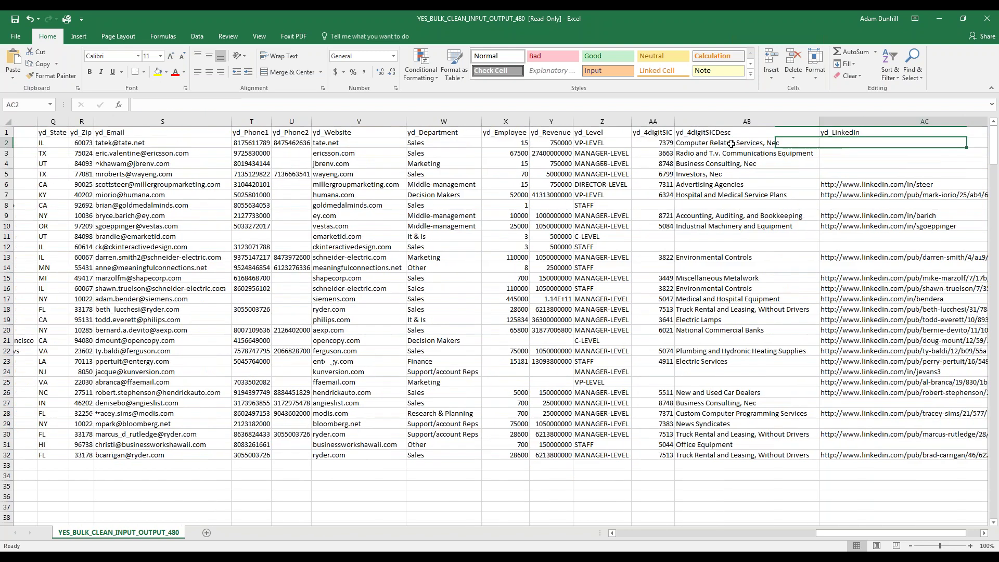
{"action": "key", "text": "Down"}
{"action": "key", "text": "Down"}
{"action": "key", "text": "Down"}
{"action": "key", "text": "Down"}
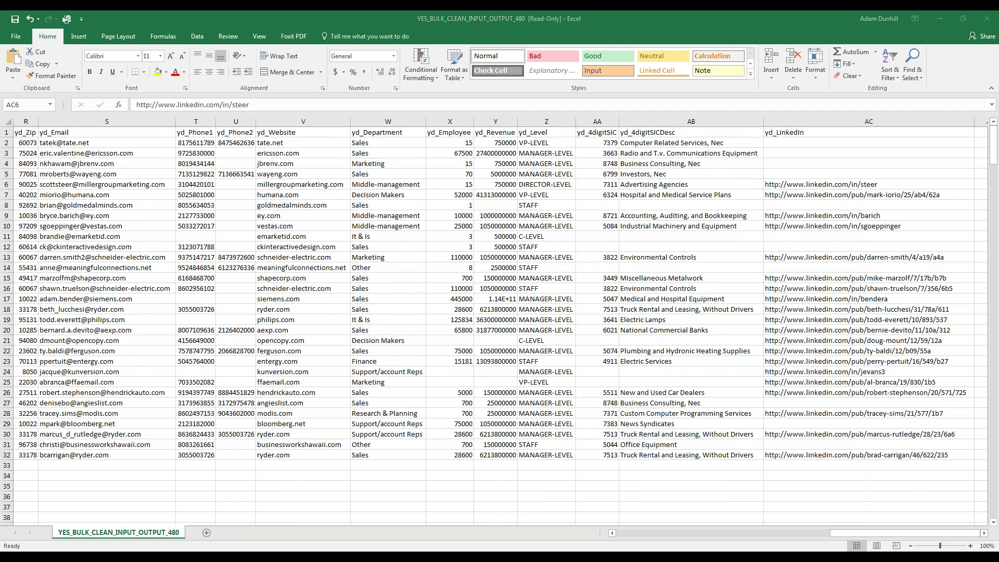
- Close the CSV workbook without saving changes and open the Bulk Clean page on the YesData site in the browser
{"action": "left_click", "coordinate": [987, 19]}
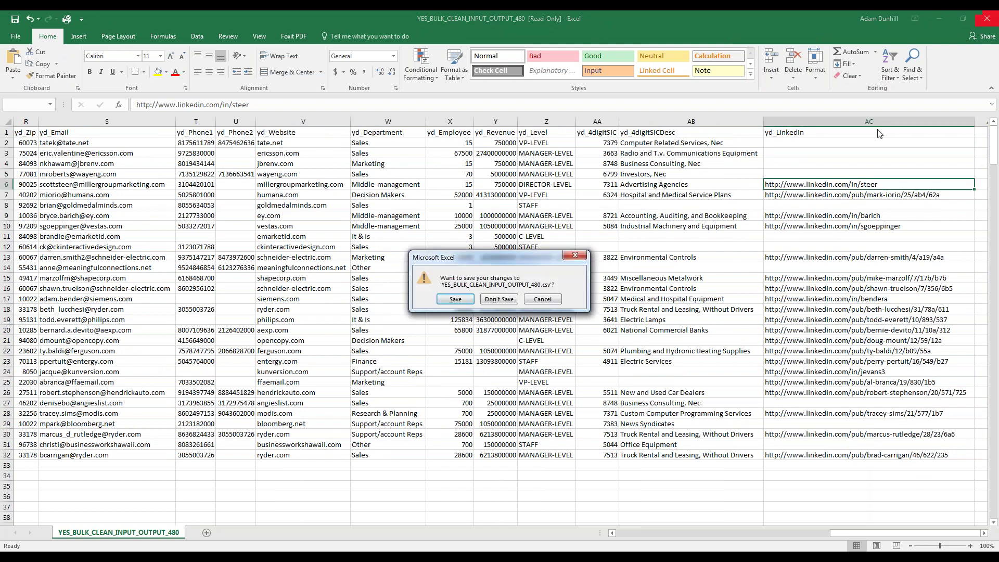
{"action": "left_click", "coordinate": [505, 300]}
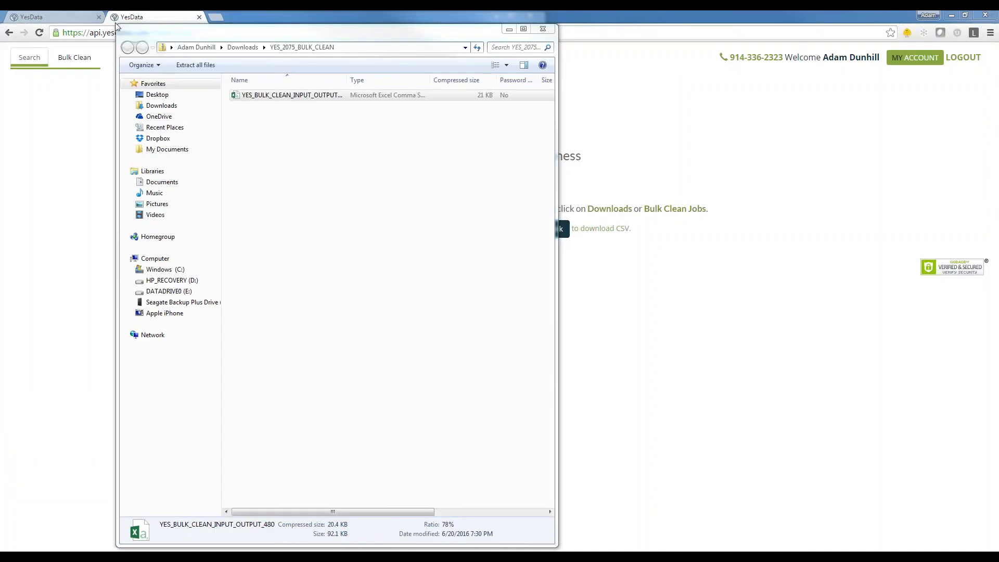
{"action": "left_click", "coordinate": [156, 22]}
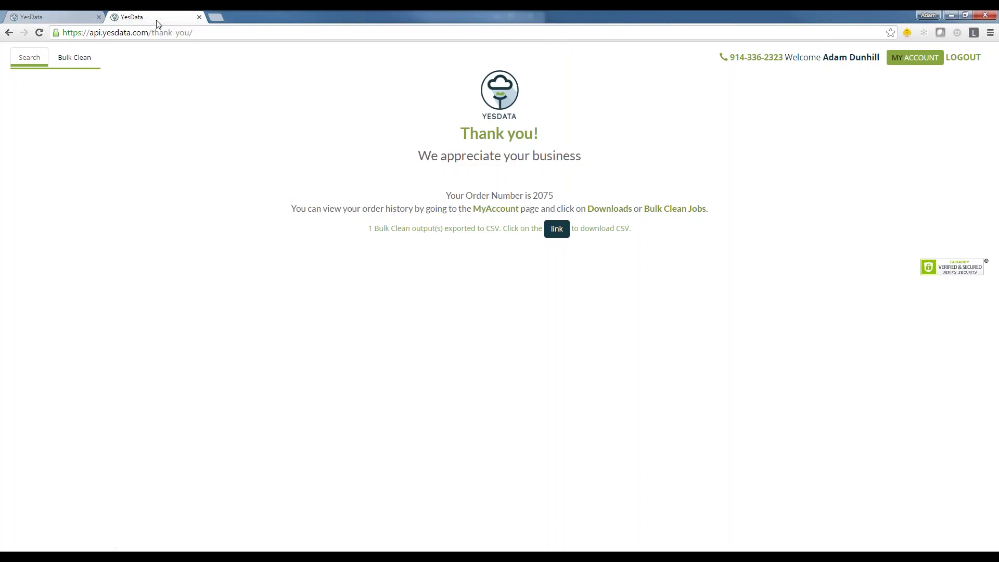
{"action": "left_click", "coordinate": [69, 60]}
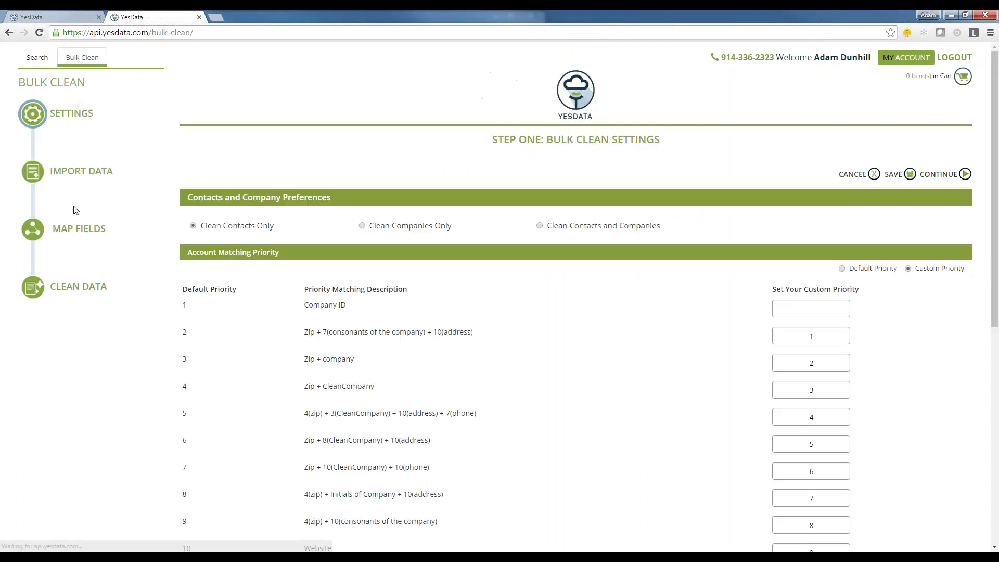